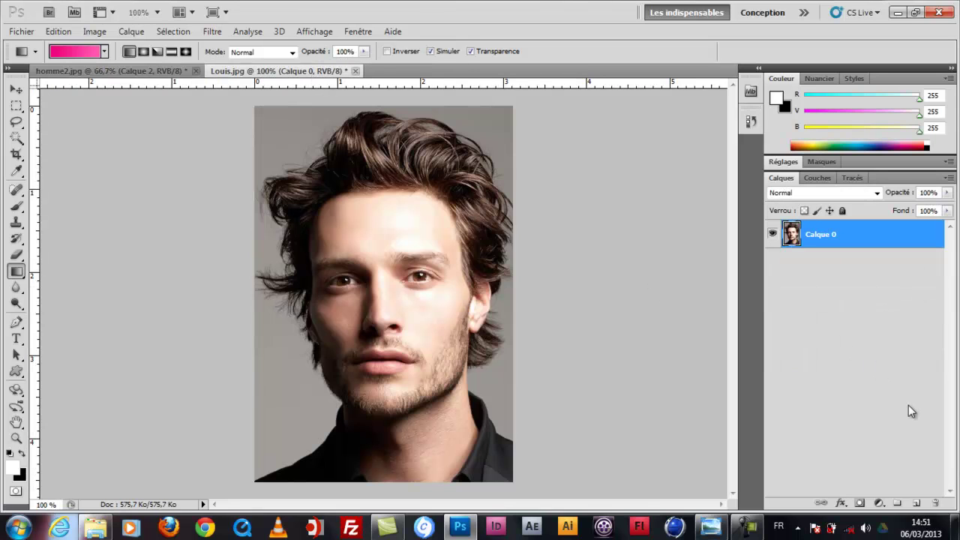
- Duplicate the portrait layer Calque 0 and give the copy a pattern overlay using the white pattern with black grid lines
key("ctrl+j")
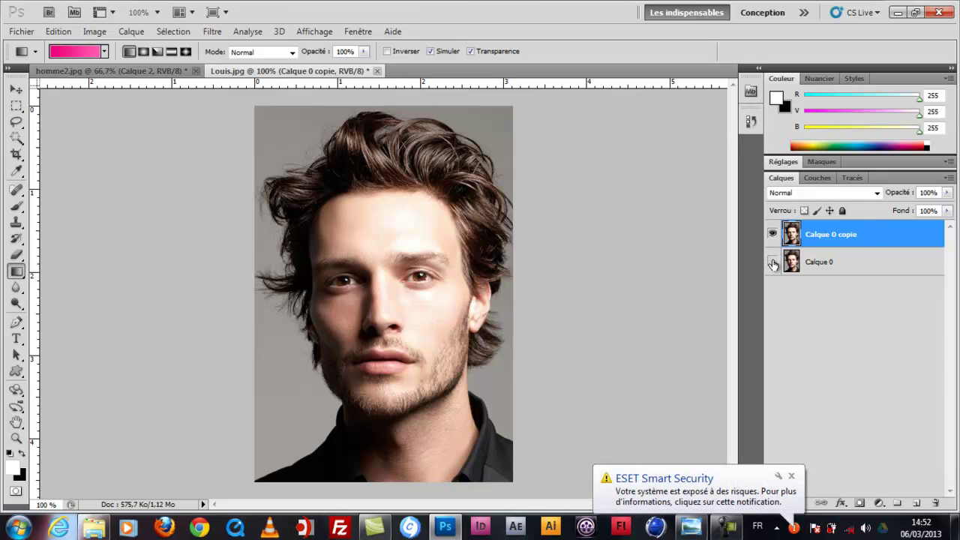
left_click(790, 476)
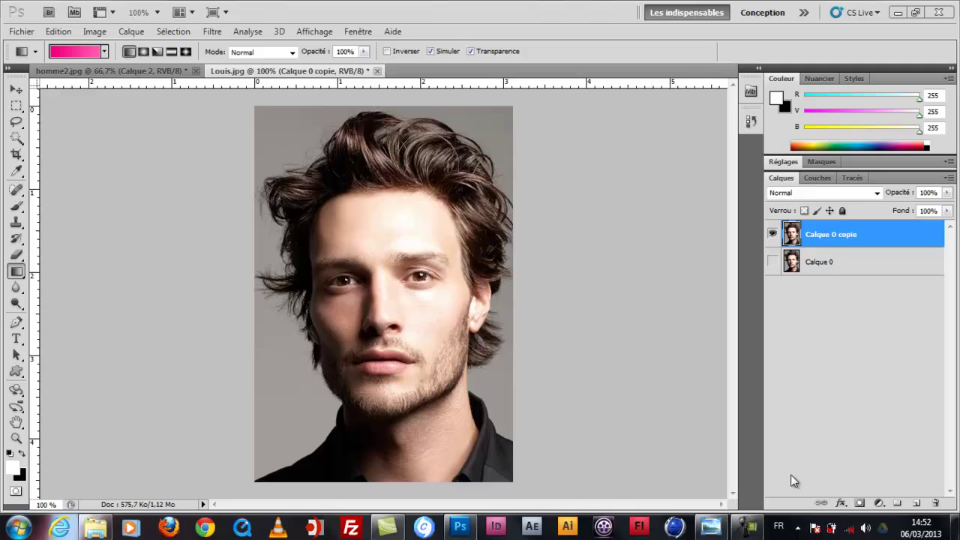
double_click(876, 236)
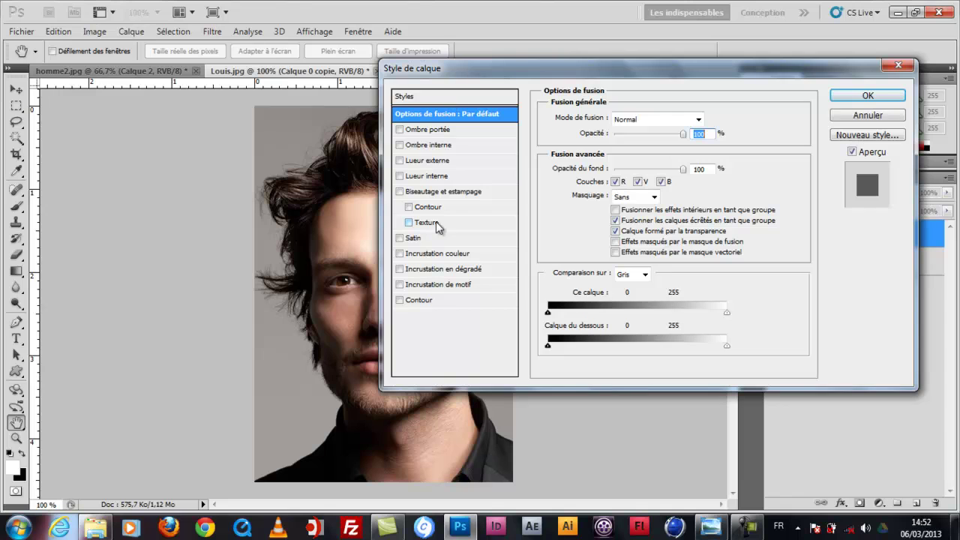
left_click(401, 285)
left_click(428, 286)
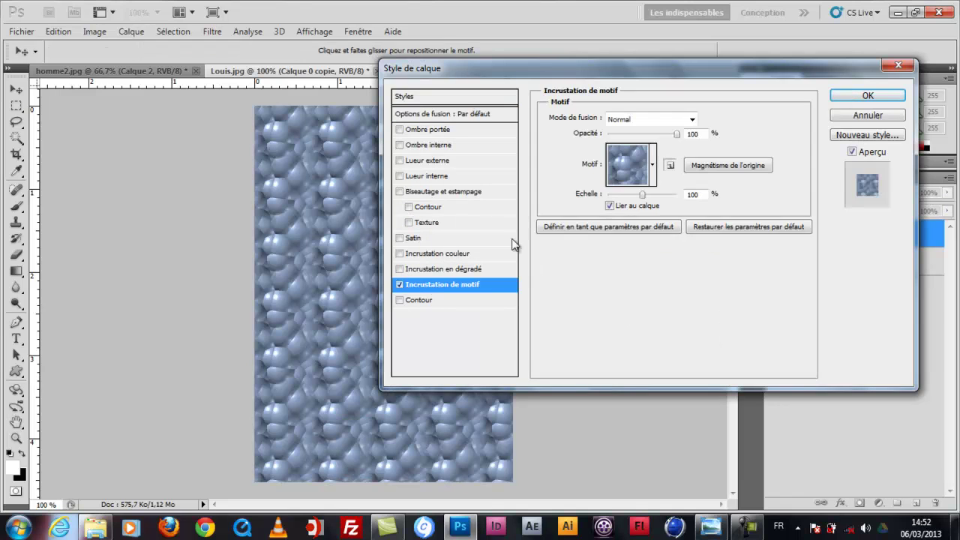
left_click(652, 165)
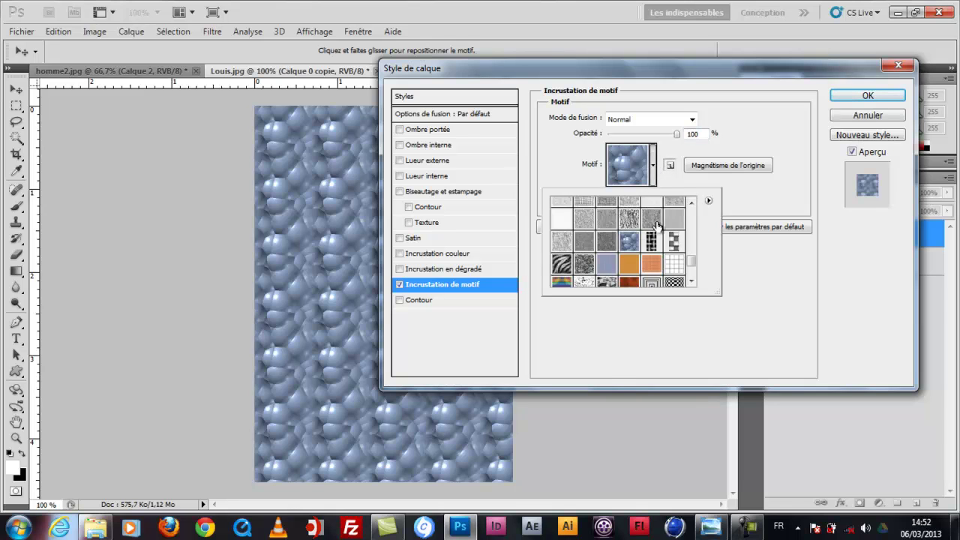
left_click(675, 264)
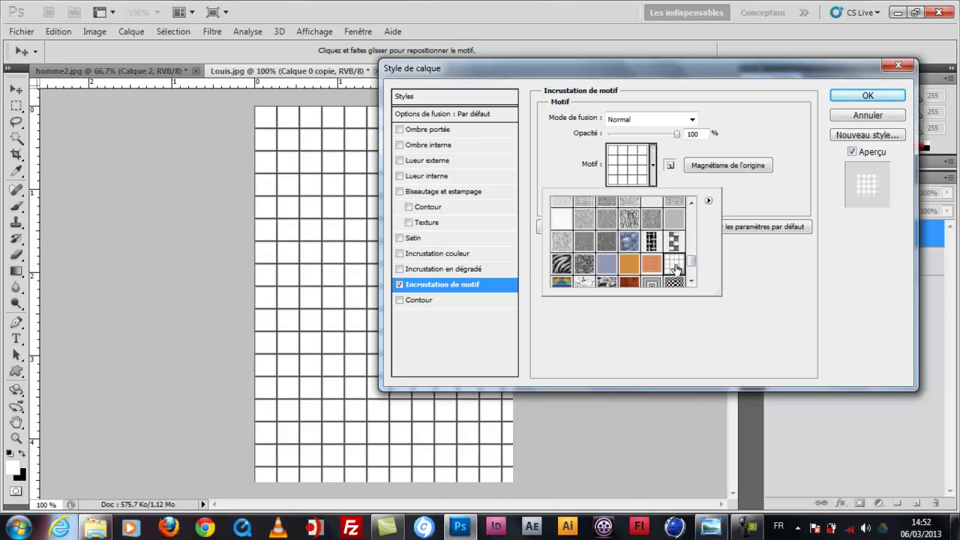
double_click(675, 267)
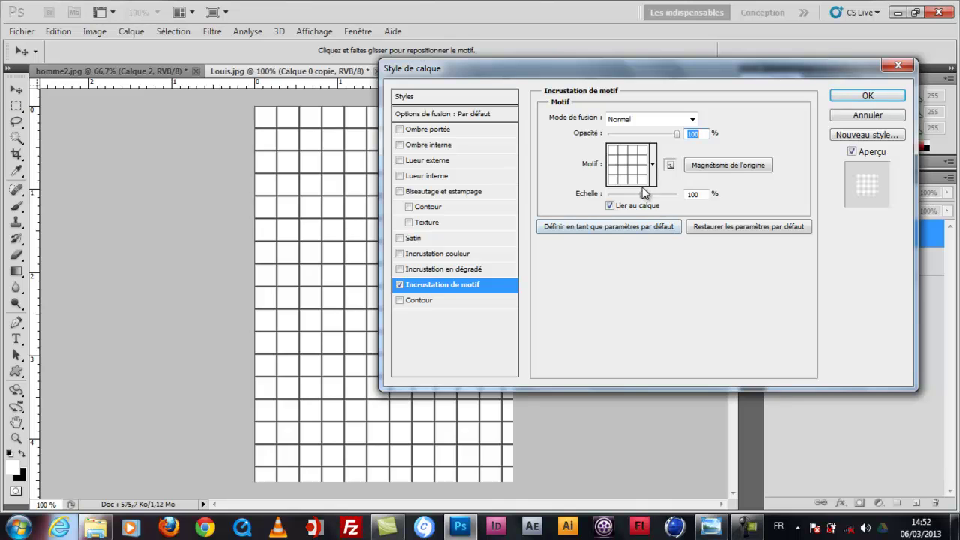
- Set the pattern overlay's scale to 55% and its blend mode to Densité linéaire +, and apply the layer style
left_click_drag(643, 197, 629, 202)
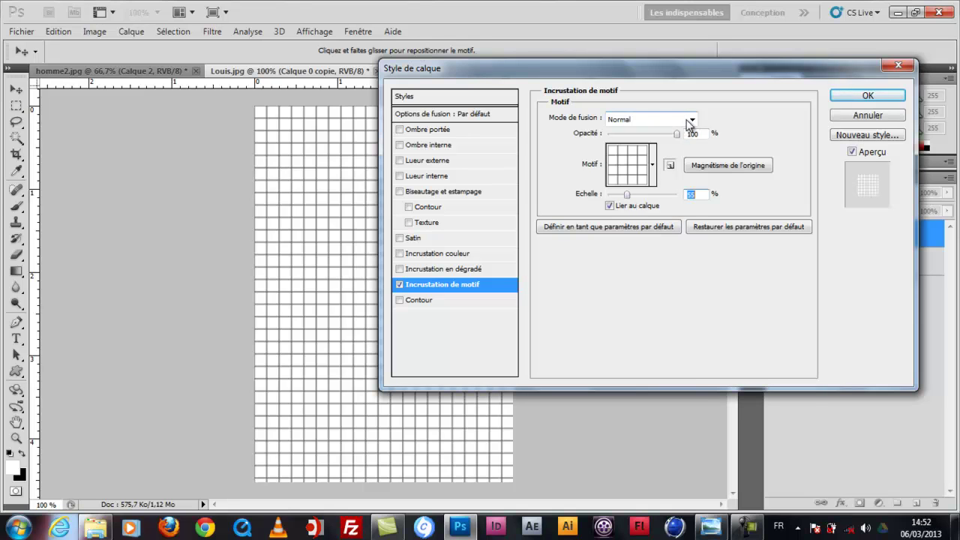
left_click(691, 119)
left_click(636, 171)
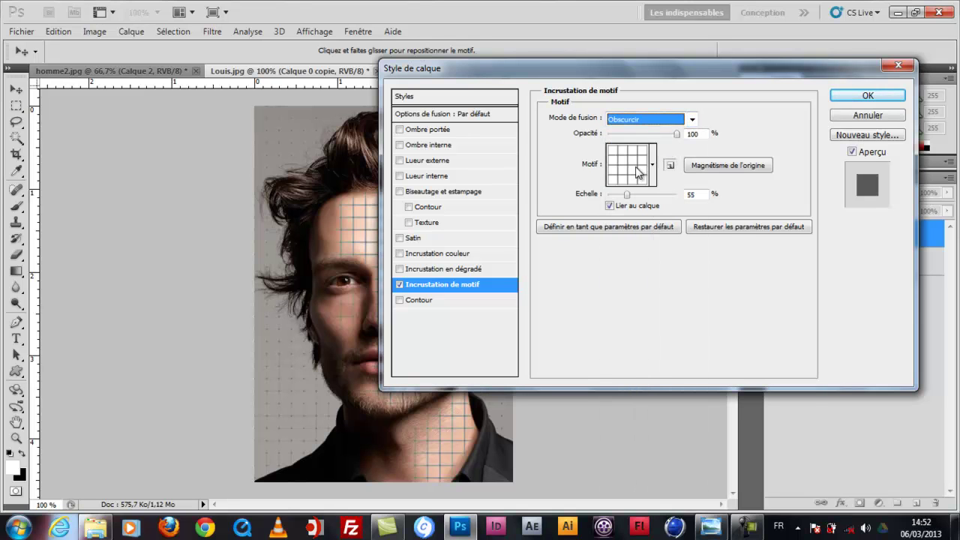
key("Down")
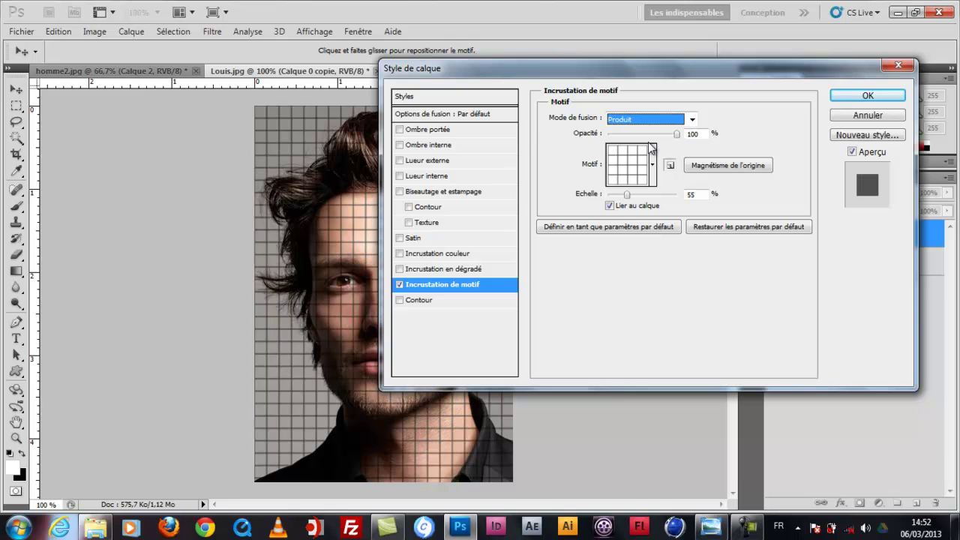
key("Down")
key("Down")
key("Down")
key("Up")
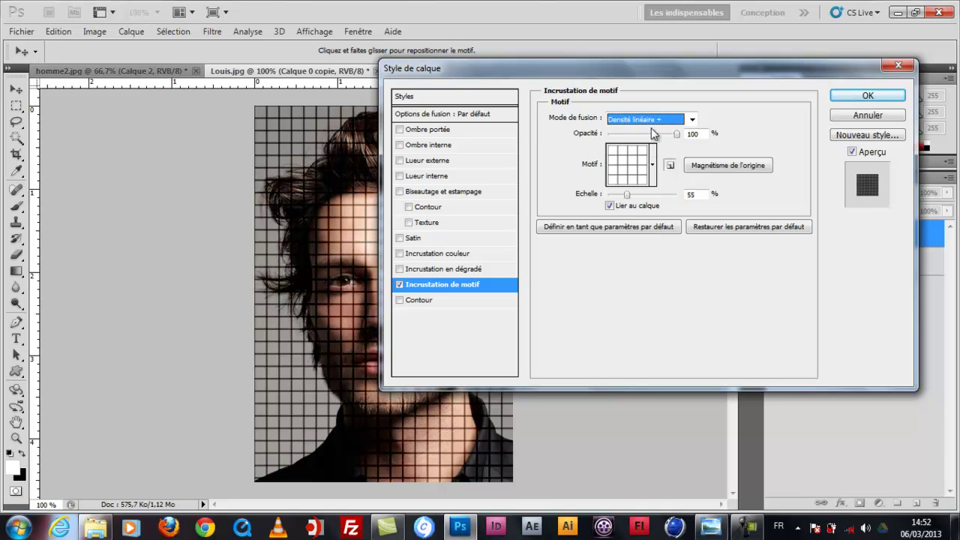
left_click(847, 101)
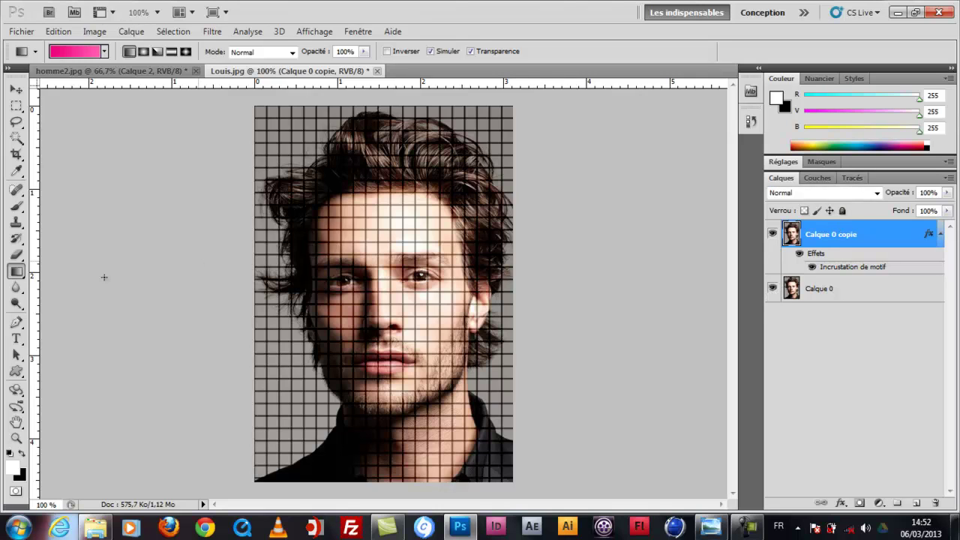
- Magnify the portrait to 300% and set the Rectangular Marquee tool to add to the selection
left_click(15, 438)
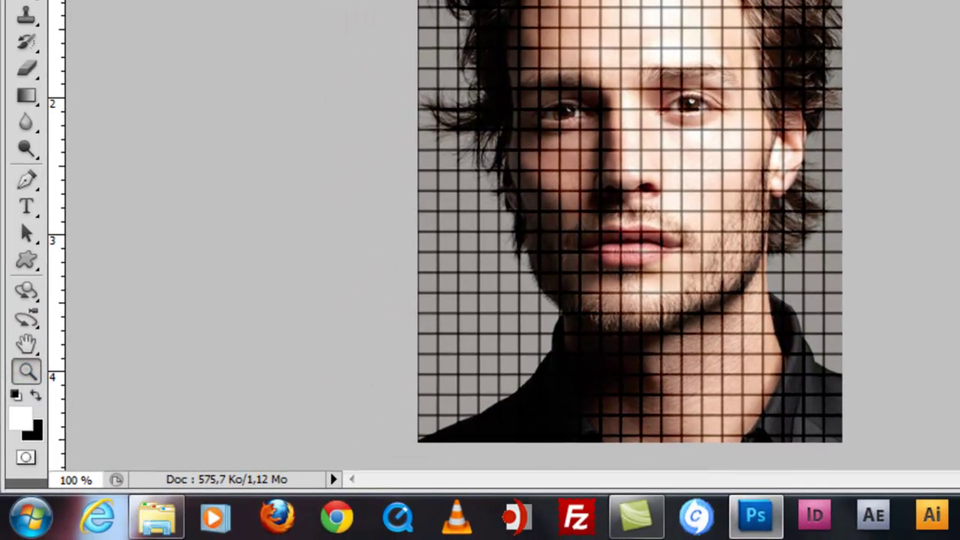
key("ctrl+plus")
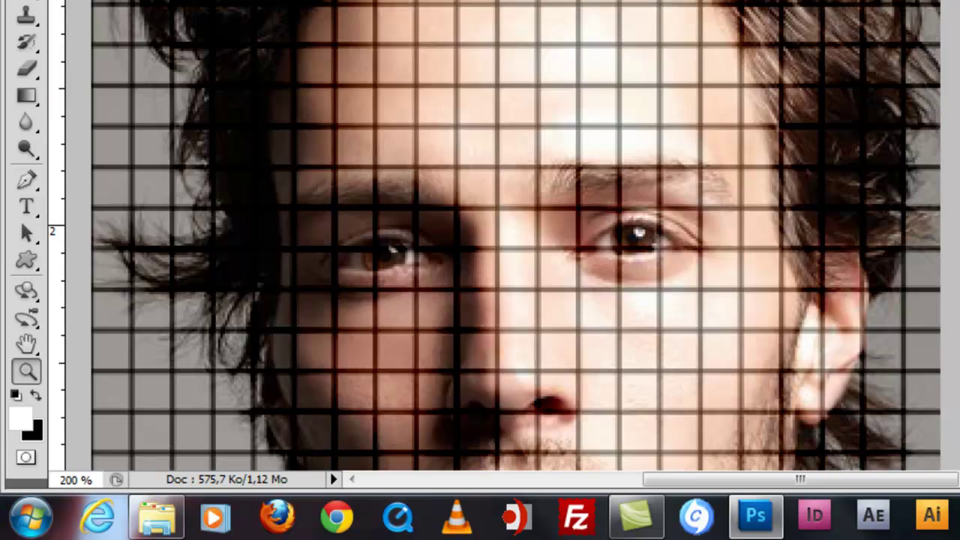
key("ctrl+plus")
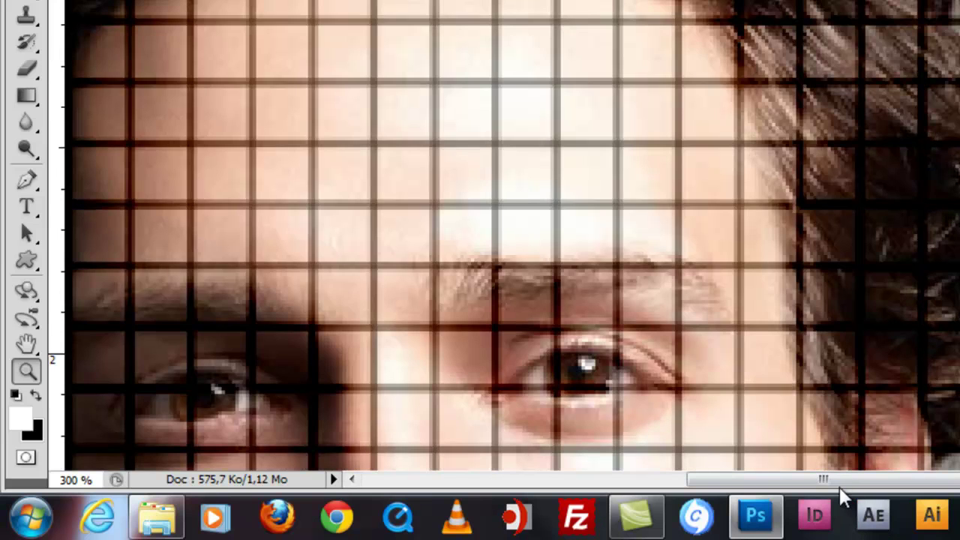
left_click_drag(822, 480, 782, 485)
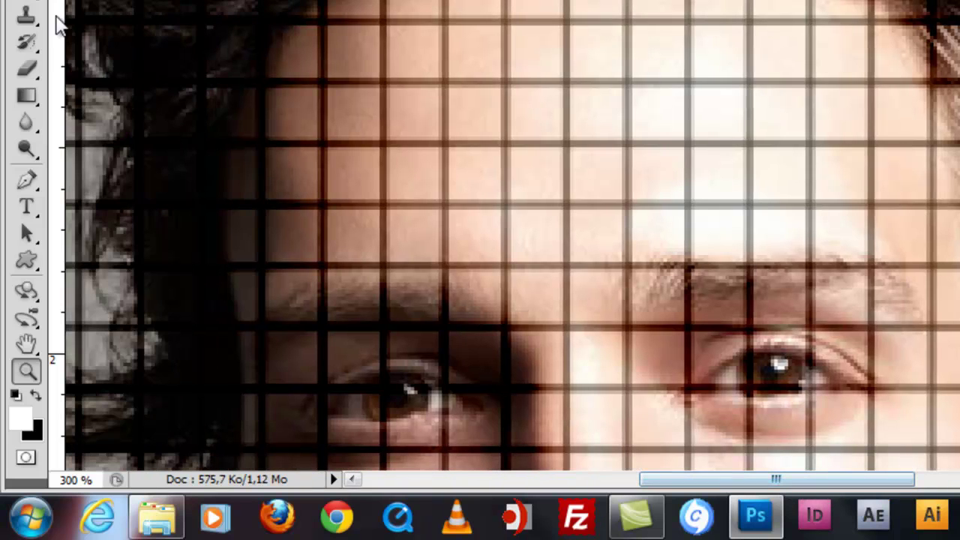
key("m")
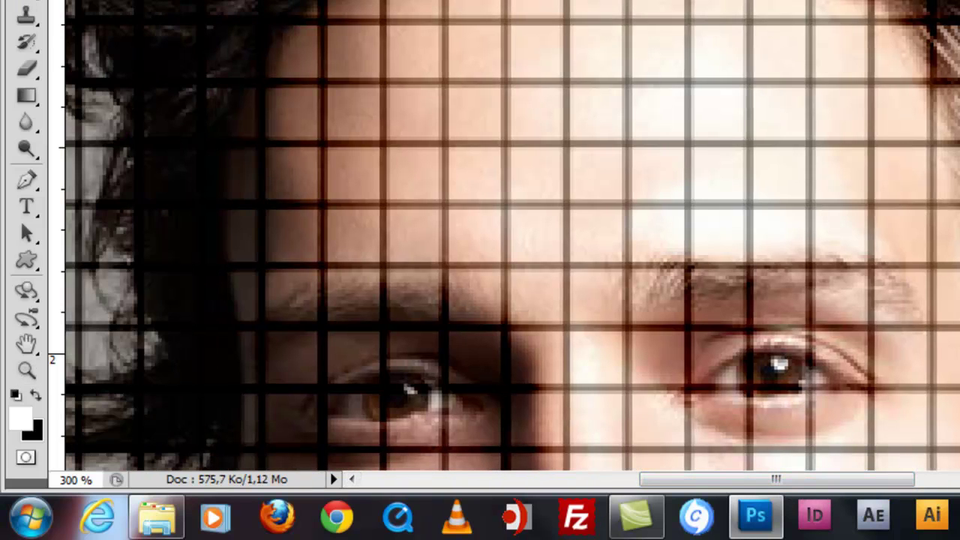
left_click(147, 96)
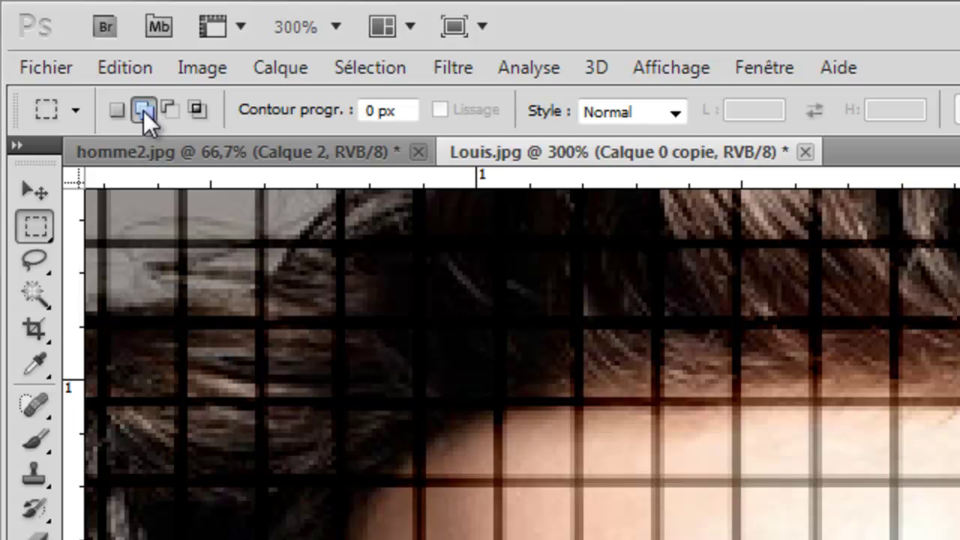
- Try the marquee's new-selection and add-to-selection modes with rectangles over the forehead, and deselect them
left_click(124, 110)
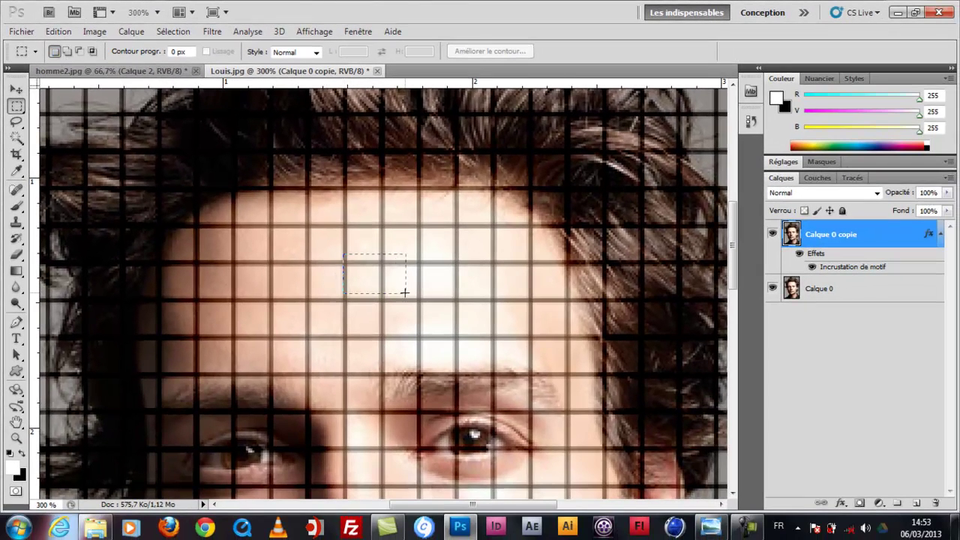
left_click_drag(405, 293, 406, 293)
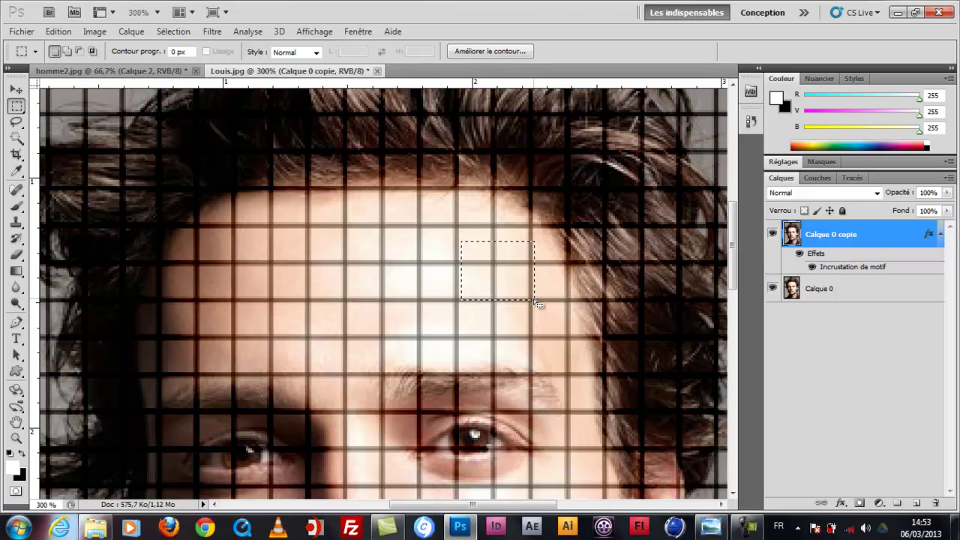
left_click(67, 52)
left_click_drag(362, 312, 366, 308)
left_click_drag(434, 250, 497, 327)
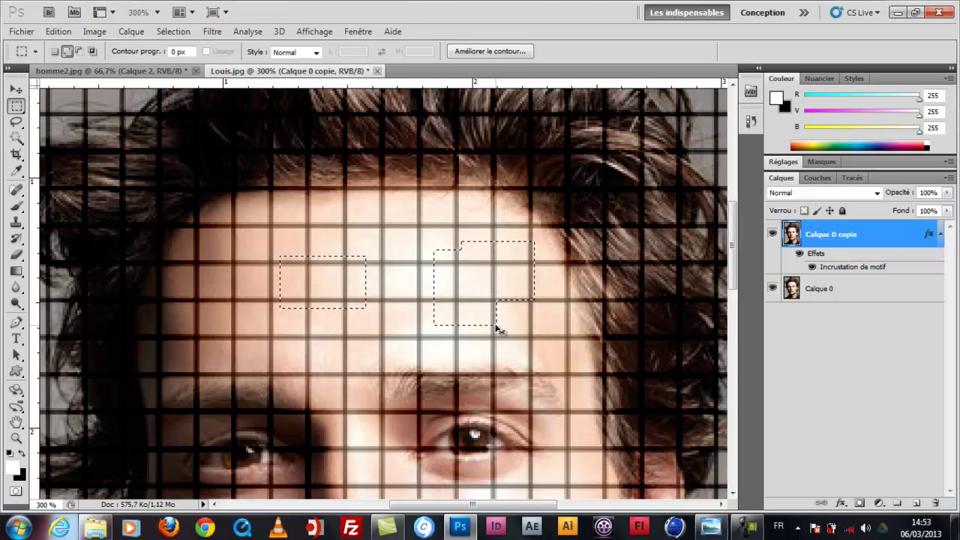
key("ctrl+d")
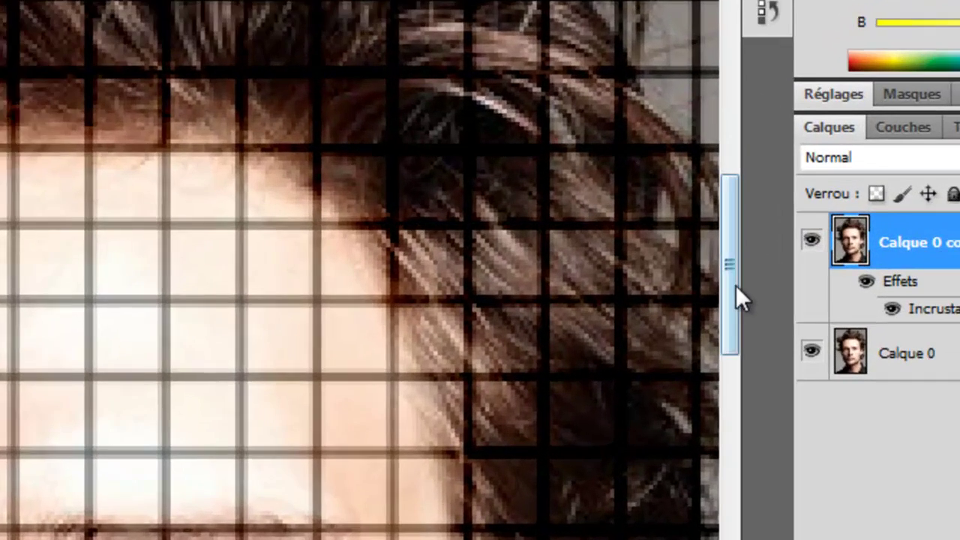
- Select scattered grid squares beside and below the eye and on the upper cheek on the lit side of the face
left_click_drag(735, 261, 734, 318)
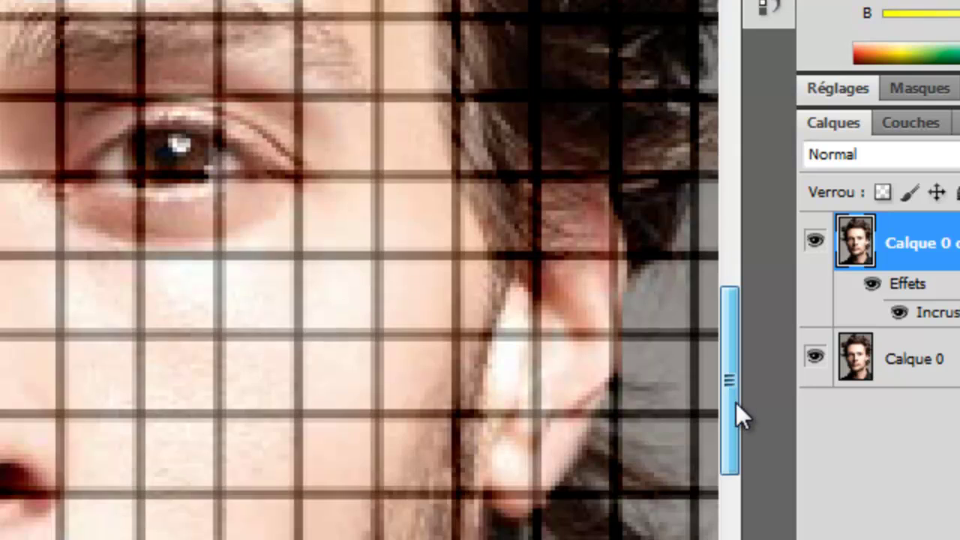
left_click_drag(735, 404, 736, 406)
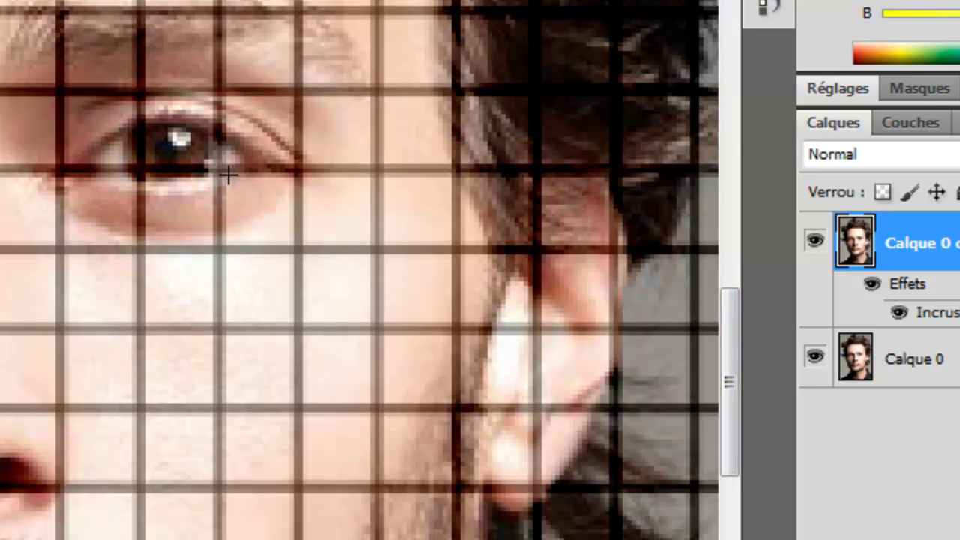
left_click_drag(224, 188, 294, 245)
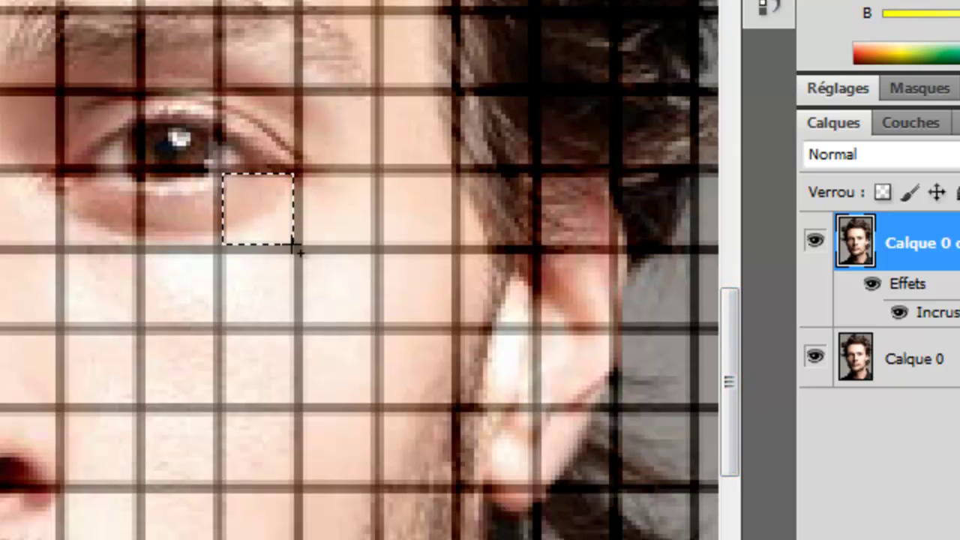
left_click_drag(304, 98, 374, 167)
left_click_drag(299, 254, 455, 330)
left_click_drag(142, 260, 255, 395)
left_click_drag(255, 134, 253, 114)
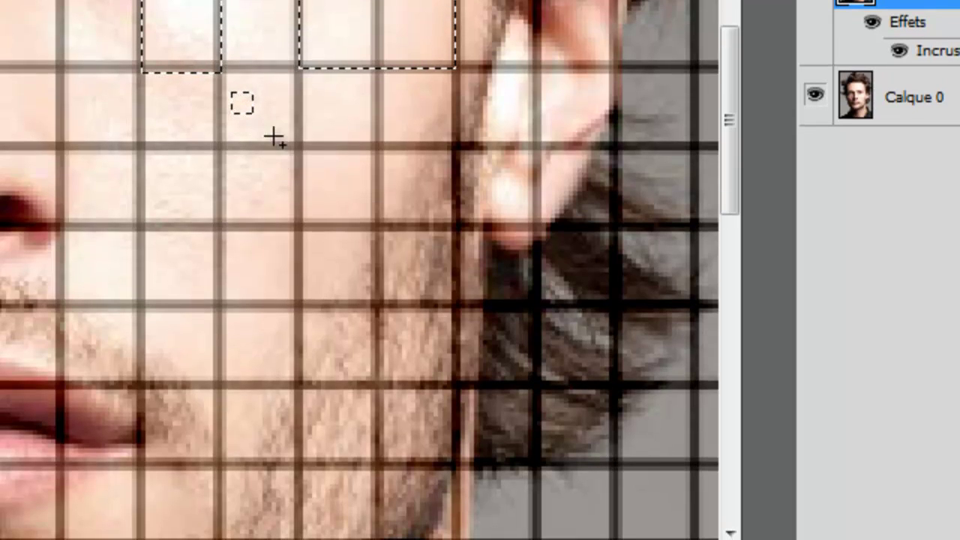
- Add staggered grid squares on the lower cheek, from beside the nose down to the corner of the mouth, to the selection
left_click_drag(305, 150, 372, 227)
left_click_drag(141, 144, 302, 303)
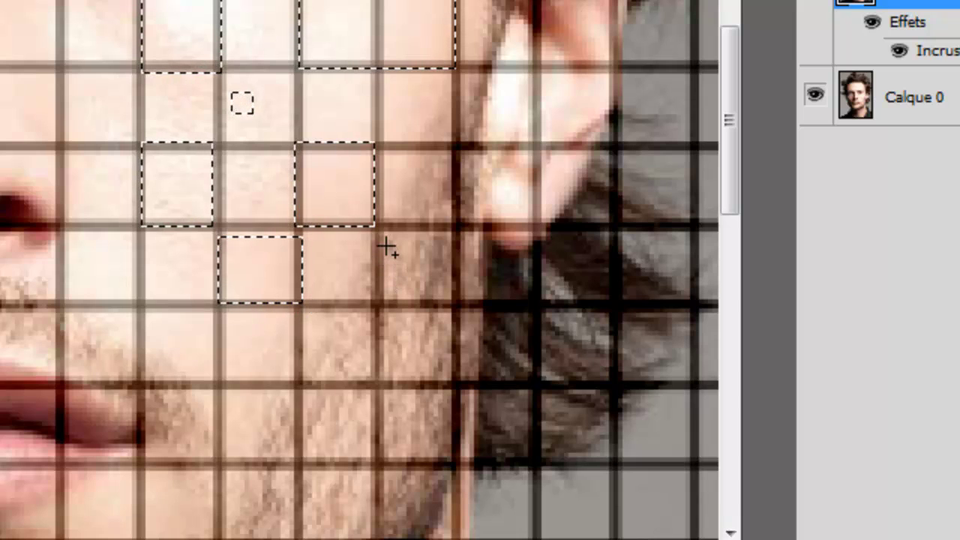
left_click_drag(405, 289, 454, 294)
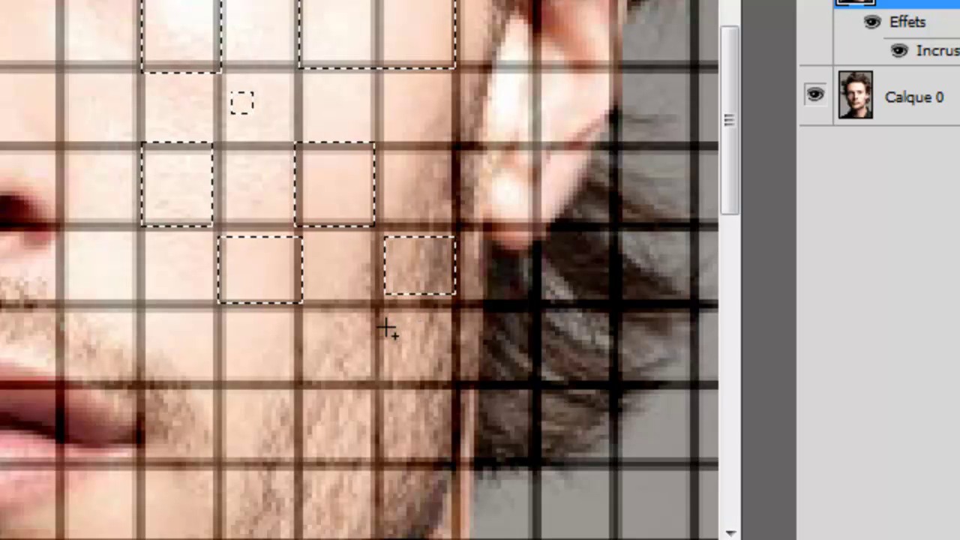
left_click_drag(300, 309, 374, 381)
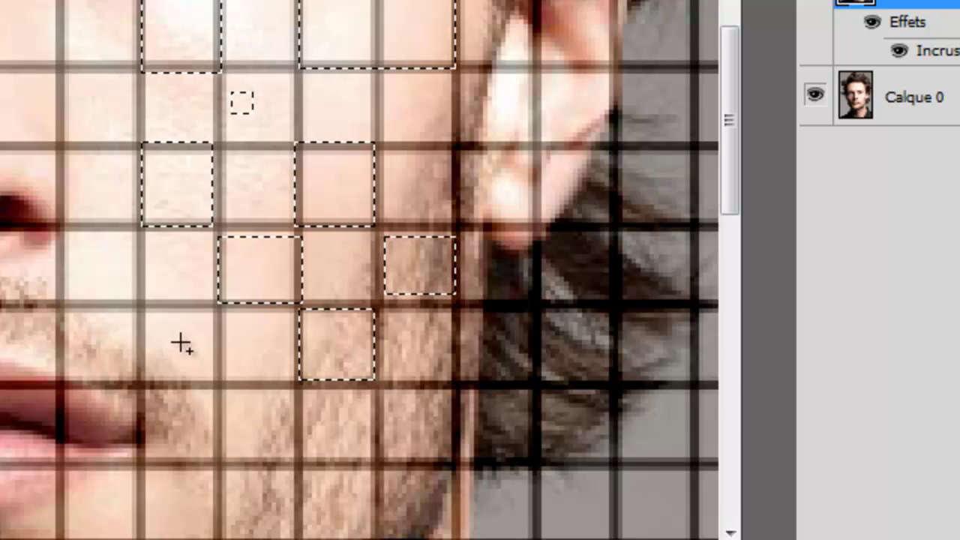
left_click_drag(145, 351, 293, 455)
- Add grid squares on the bearded jaw and on the hair below the ear to the selection
left_click_drag(728, 199, 731, 267)
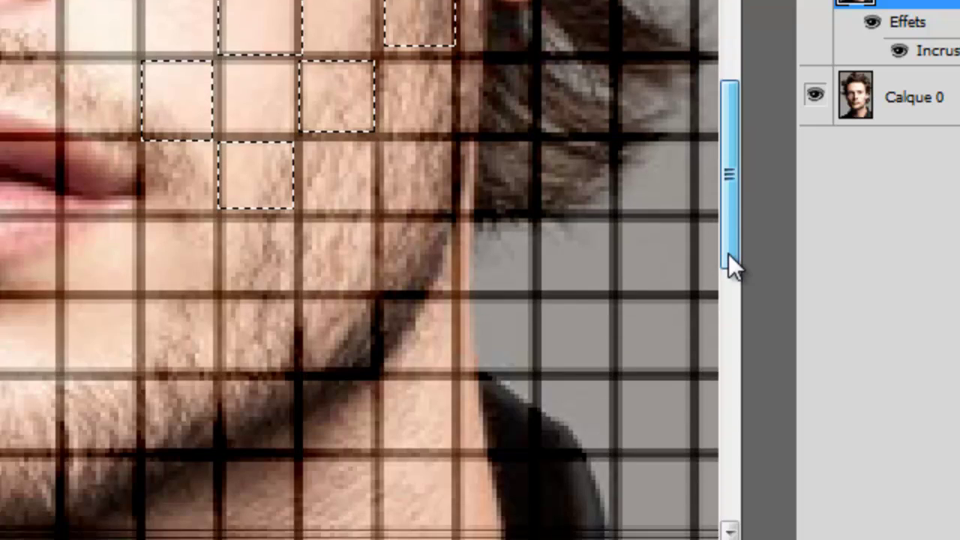
left_click_drag(381, 99, 450, 170)
left_click_drag(488, 87, 533, 90)
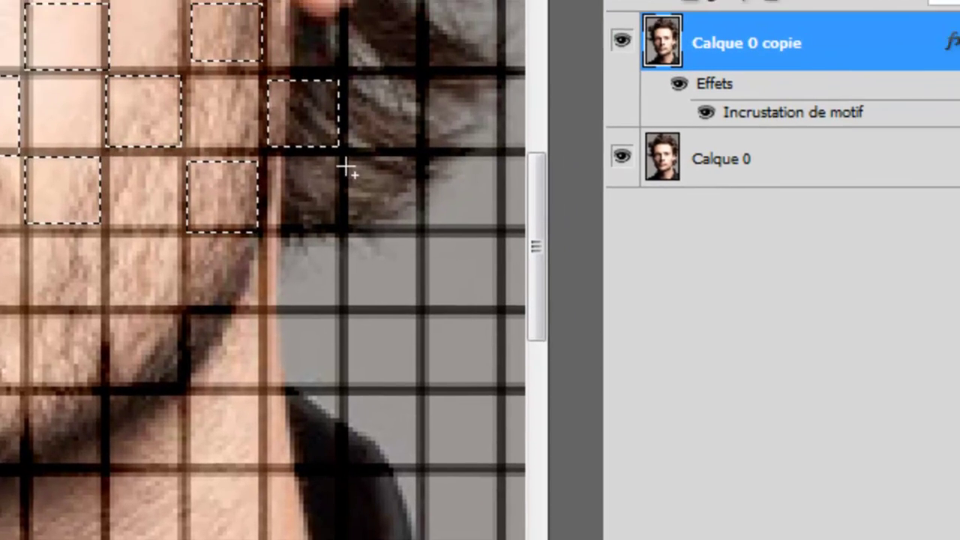
left_click_drag(346, 166, 420, 228)
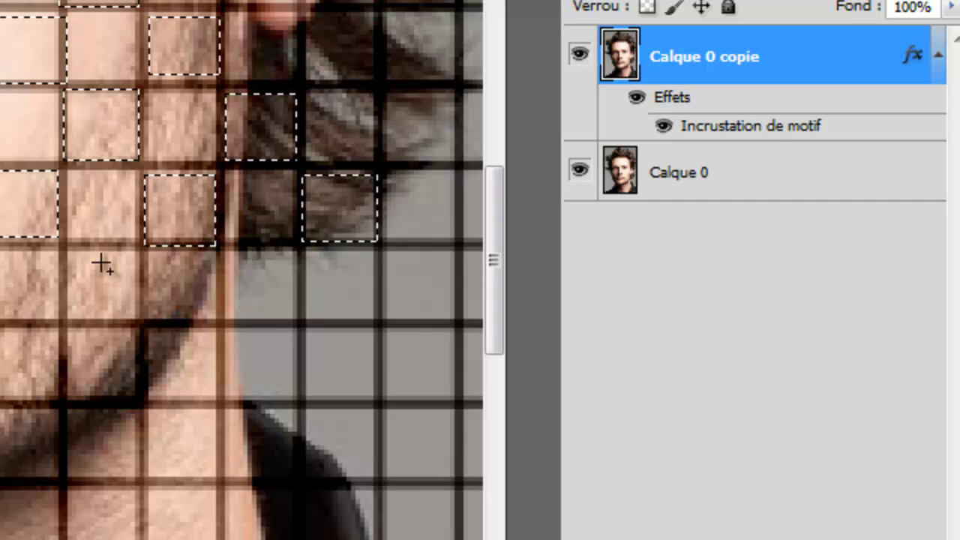
- Add grid squares along the lower jaw and beside the chin, below the corner of the mouth, to the selection
left_click_drag(49, 315, 60, 314)
left_click_drag(186, 344, 229, 317)
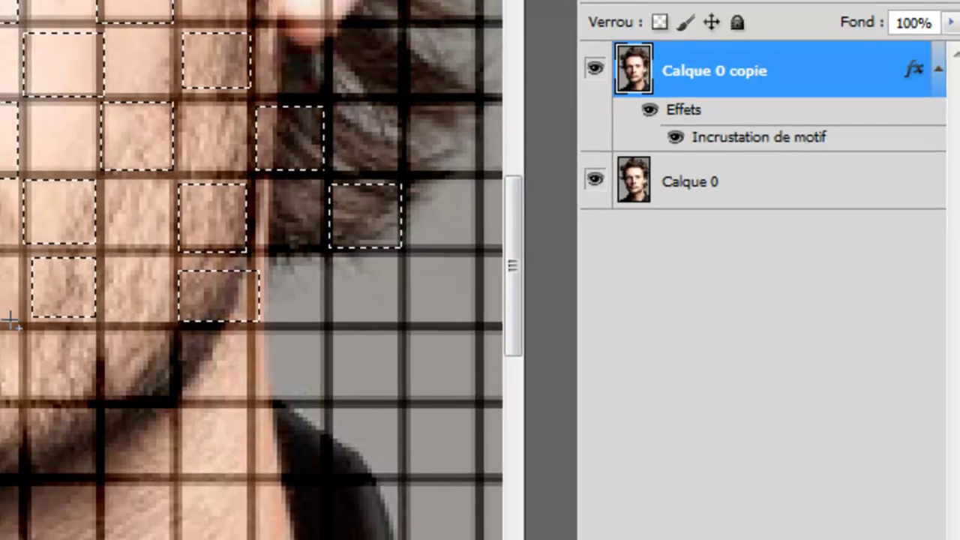
left_click_drag(0, 245, 0, 316)
left_click_drag(380, 348, 342, 384)
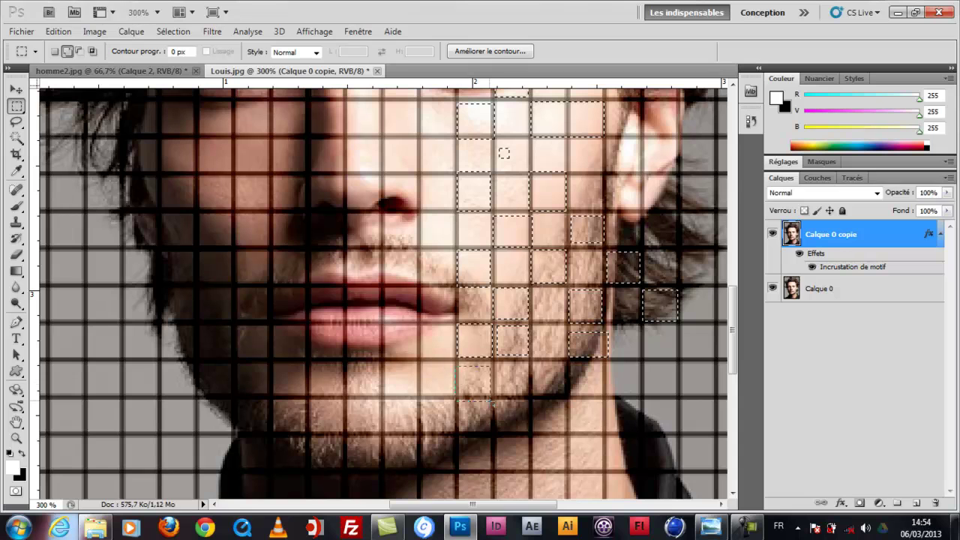
left_click_drag(492, 400, 491, 398)
- Add wide blocks of grid squares across the ear, on the hair below it and beside the neck to the selection
left_click_drag(472, 507, 508, 507)
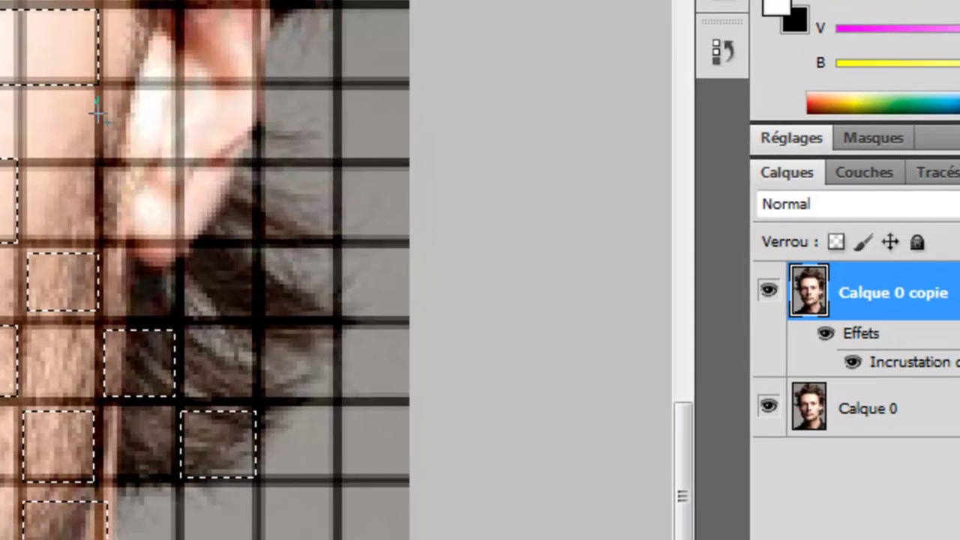
left_click_drag(305, 161, 328, 161)
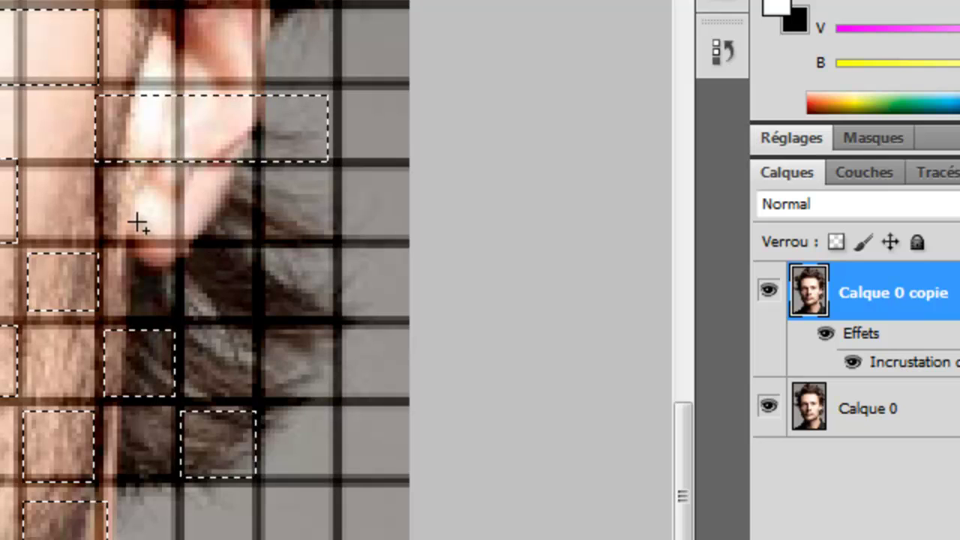
left_click_drag(180, 244, 332, 318)
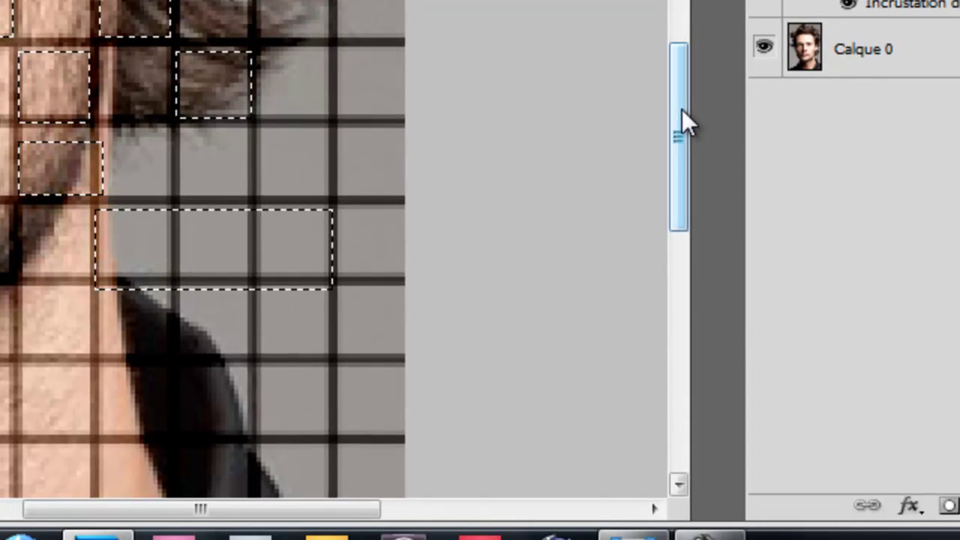
- Add blocks of grid squares under the jaw, across the upper neck to the collar, and at the chin's lower edge to the selection
left_click_drag(682, 111, 683, 205)
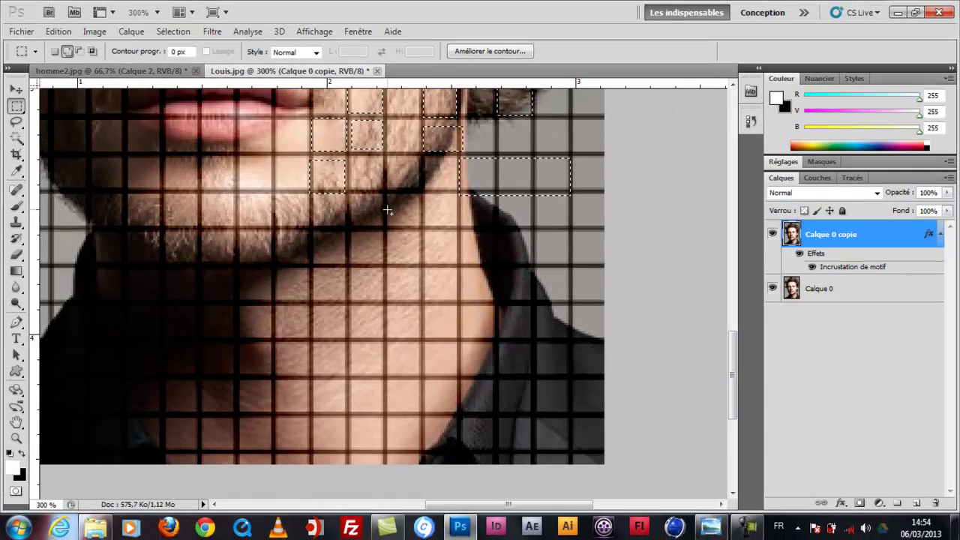
left_click_drag(443, 275, 533, 264)
left_click_drag(275, 226, 347, 265)
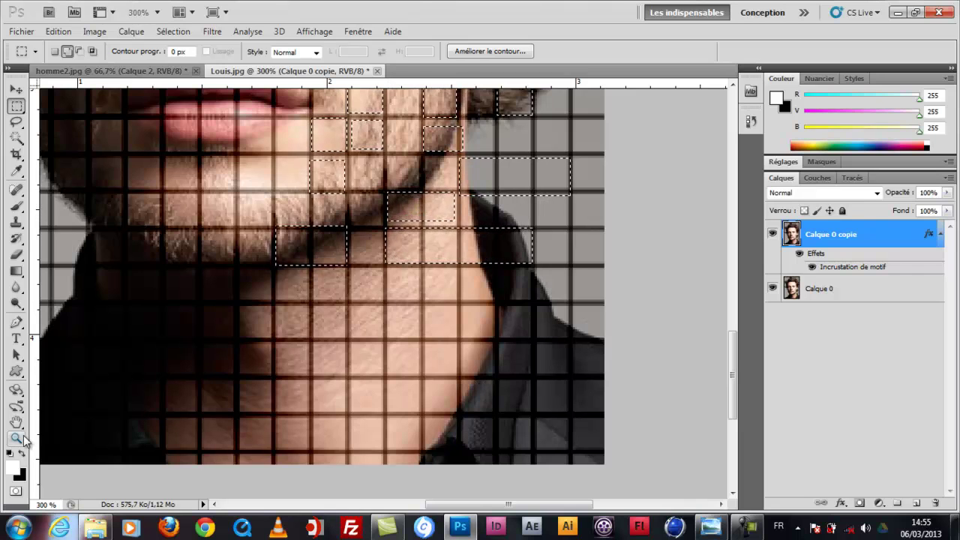
- Cut the selected grid squares from the portrait copy onto a new layer, with the image shown at 100%
double_click(22, 439)
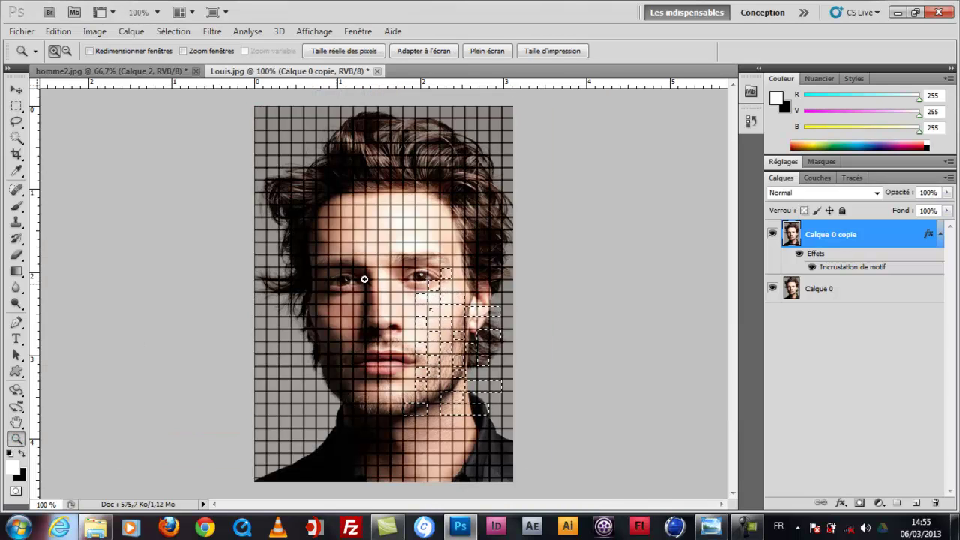
left_click(17, 106)
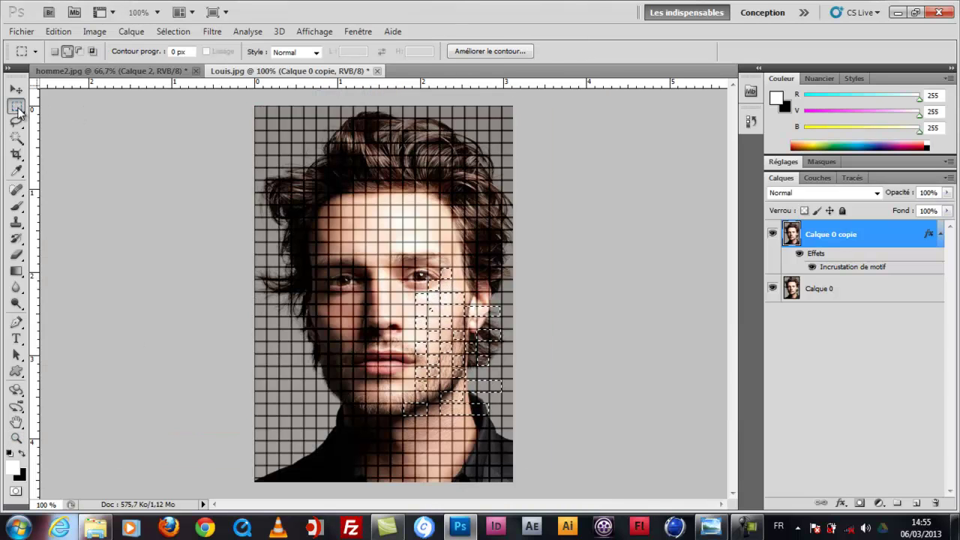
right_click(438, 297)
left_click(530, 164)
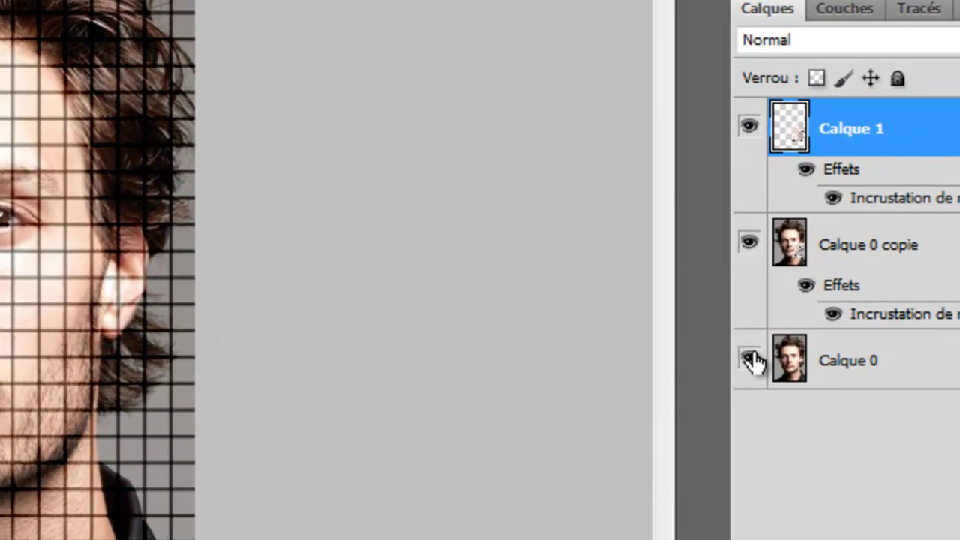
- Examine the cut-out by temporarily hiding the original portrait layer Calque 0 and toggling the layer of cut squares
left_click(758, 353)
left_click(750, 128)
left_click(750, 128)
left_click(750, 127)
left_click(750, 127)
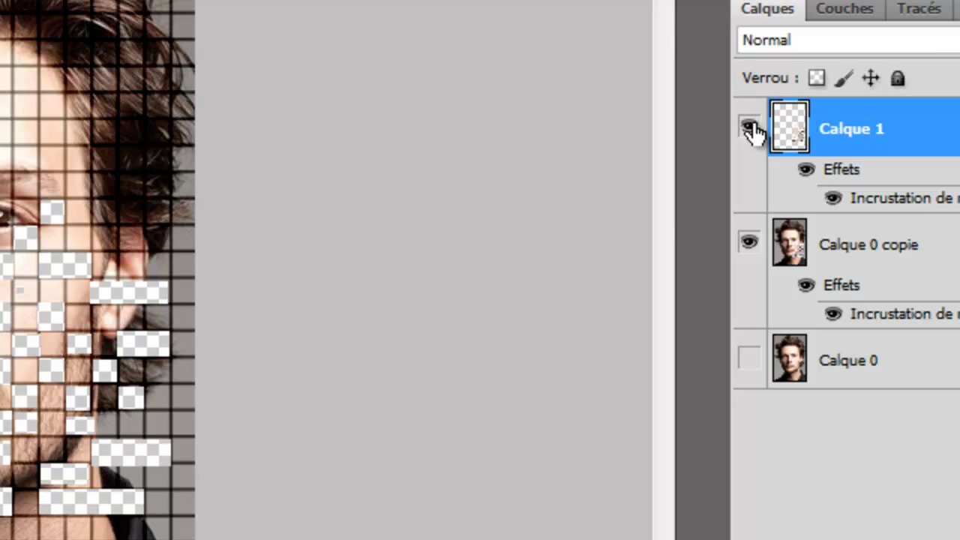
left_click(750, 359)
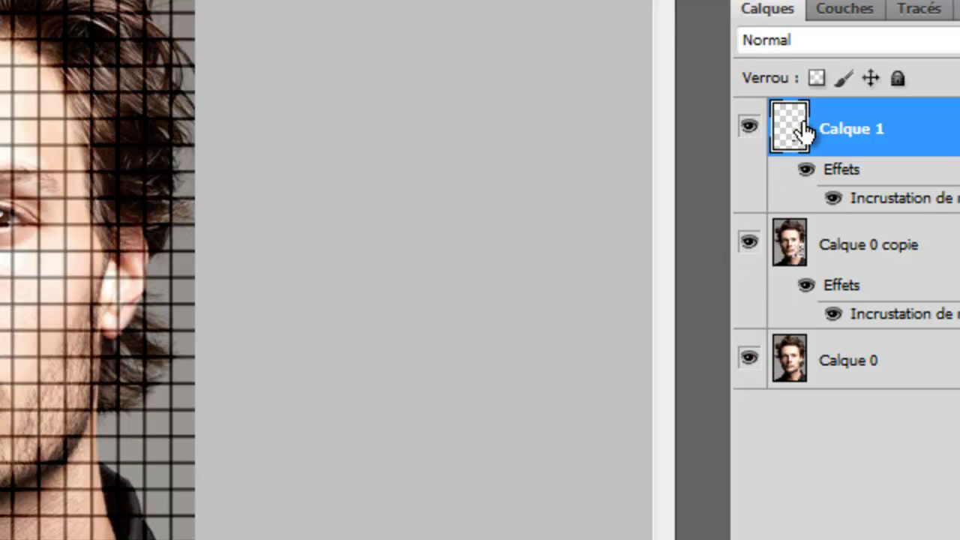
- Transform the cut-out squares on Calque 1 by shifting their corners vertically, narrowing the edge beside the nose and flaring the edge by the ear
key("ctrl+t")
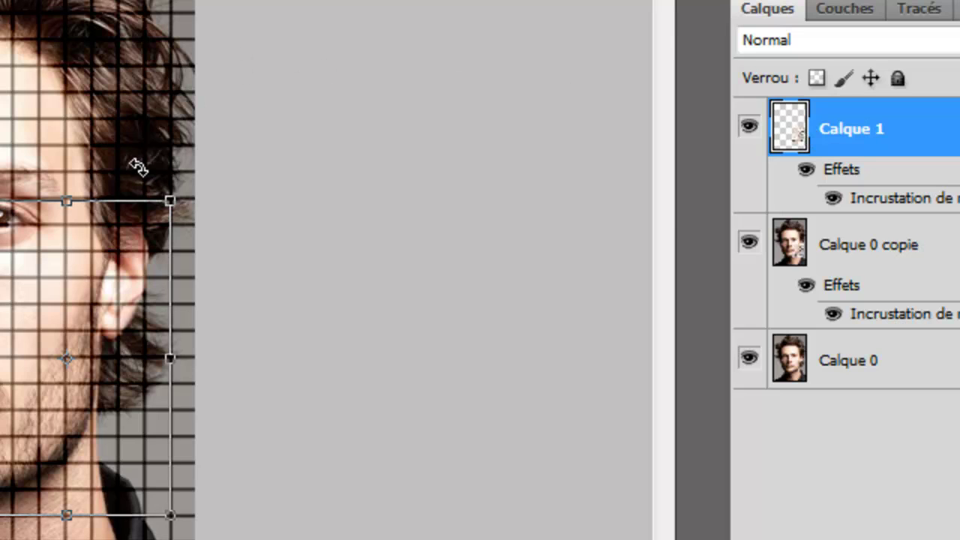
right_click(96, 255)
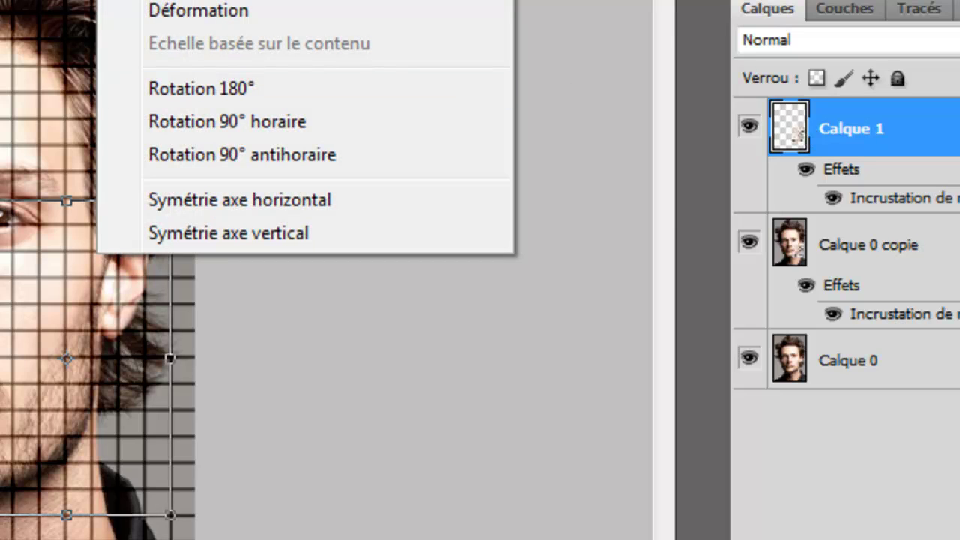
left_click(180, 0)
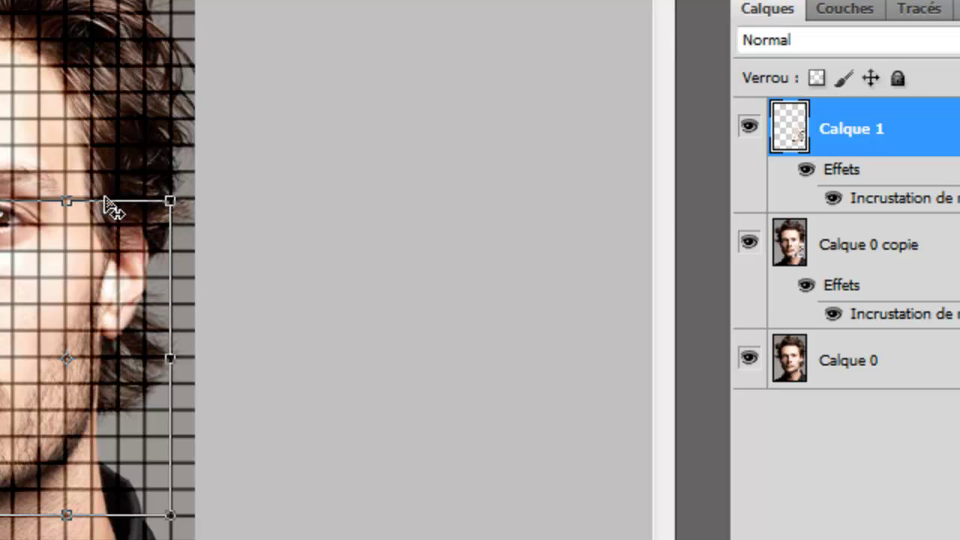
left_click_drag(0, 201, 0, 264)
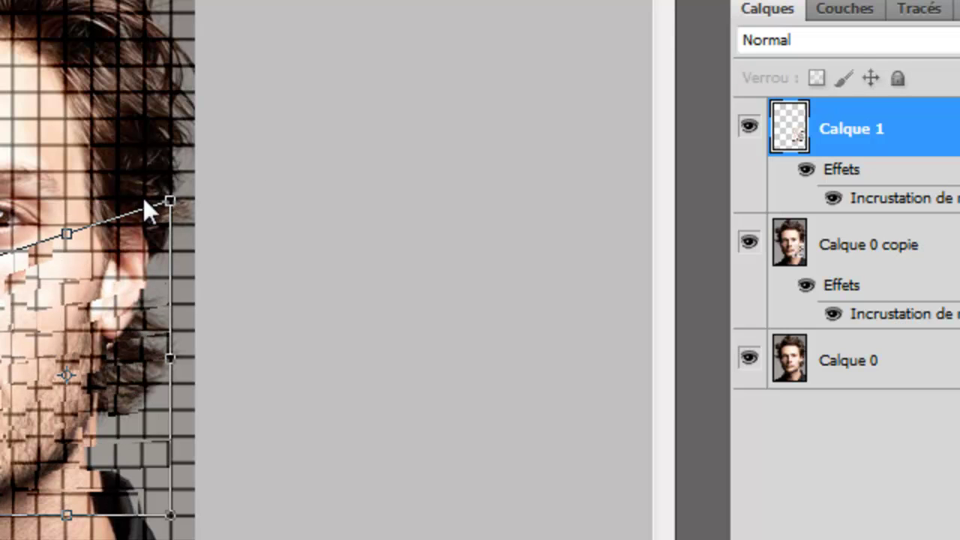
left_click_drag(174, 203, 192, 142)
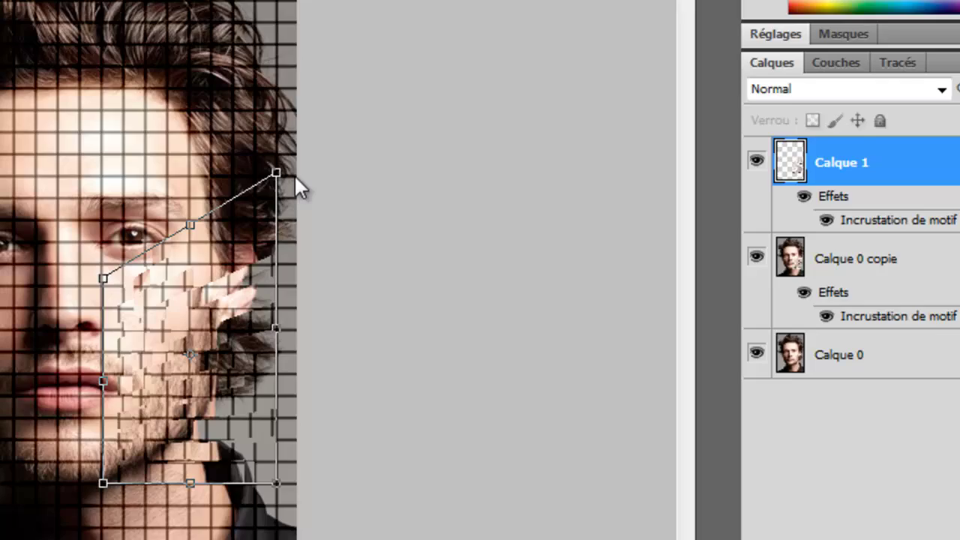
left_click_drag(276, 483, 281, 511)
left_click_drag(504, 430, 502, 447)
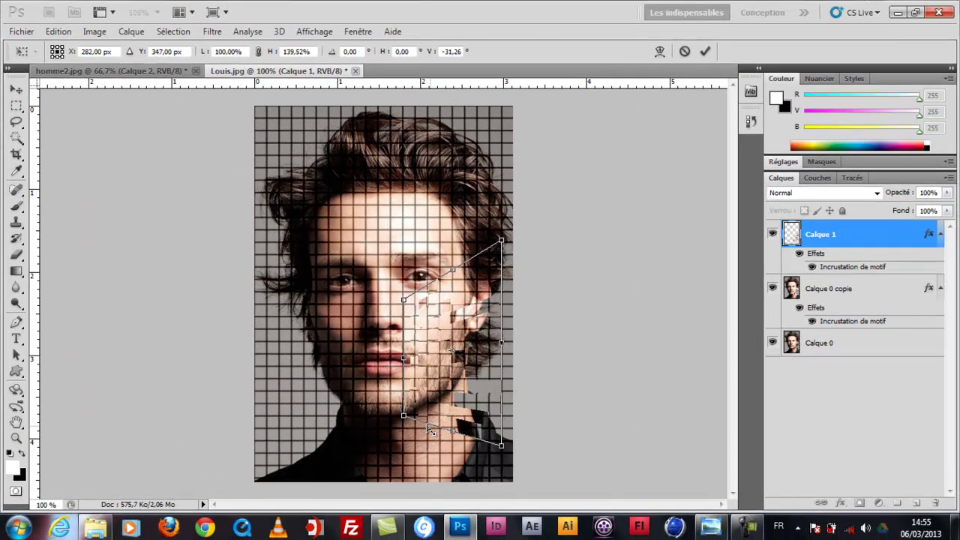
left_click_drag(408, 420, 405, 412)
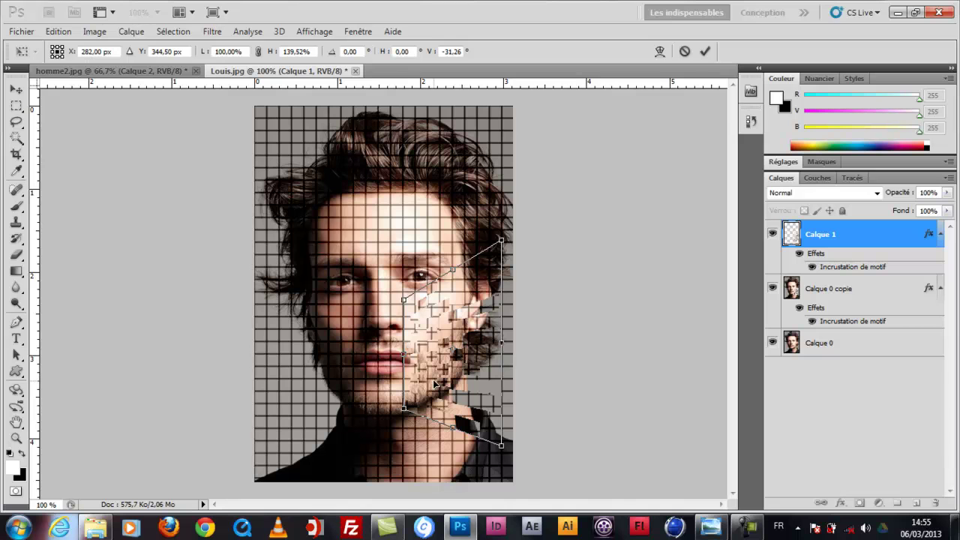
key("Return")
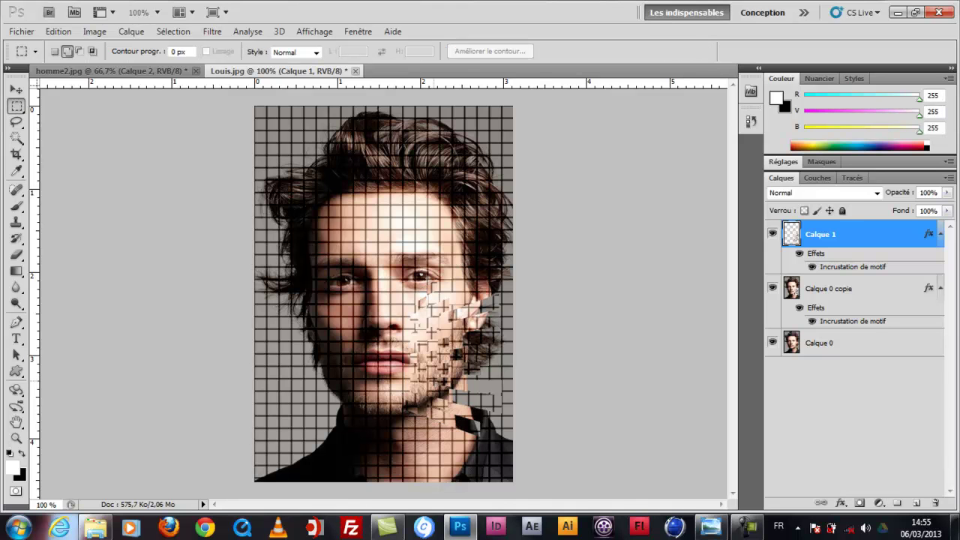
- Add a drop shadow to Calque 1 with a spread of 67% and a size of 3 px
double_click(876, 239)
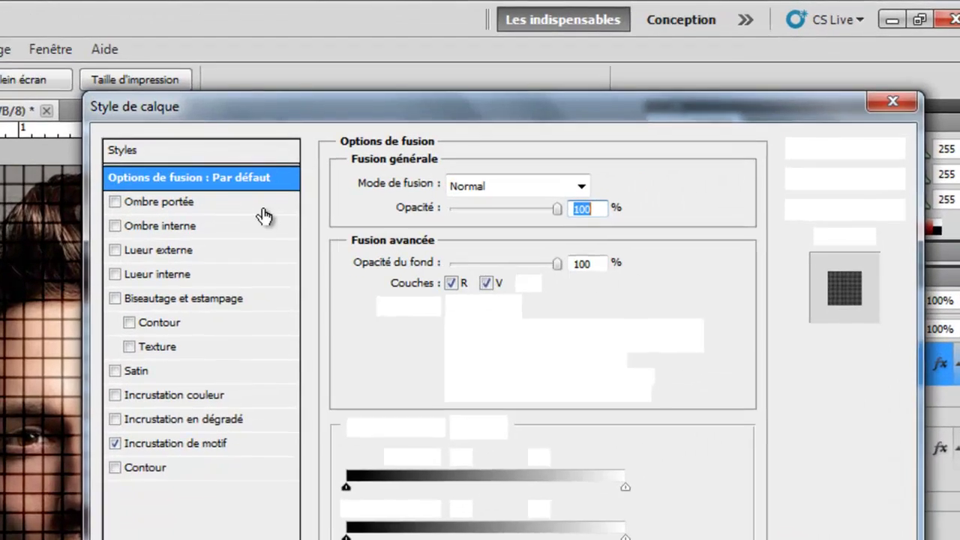
left_click(424, 136)
left_click_drag(190, 105, 194, 7)
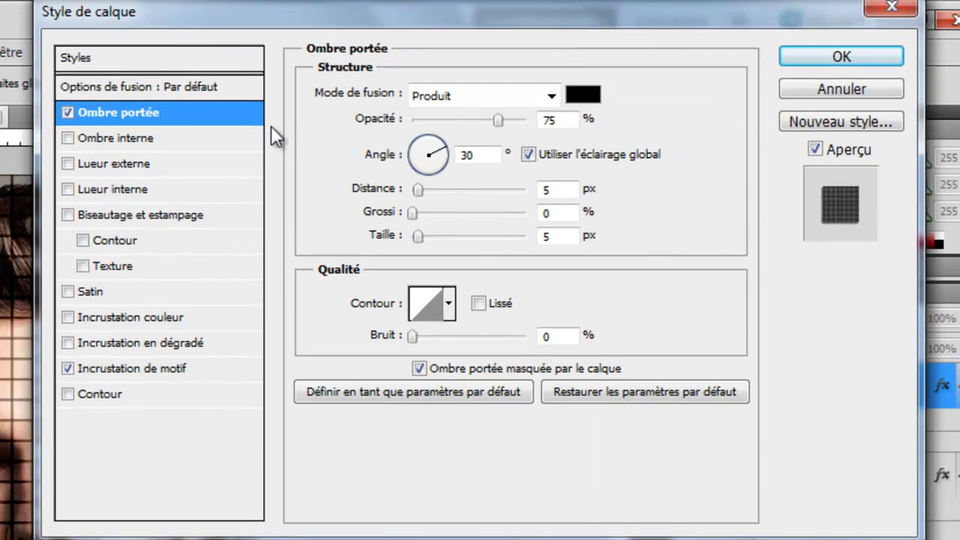
left_click(421, 235)
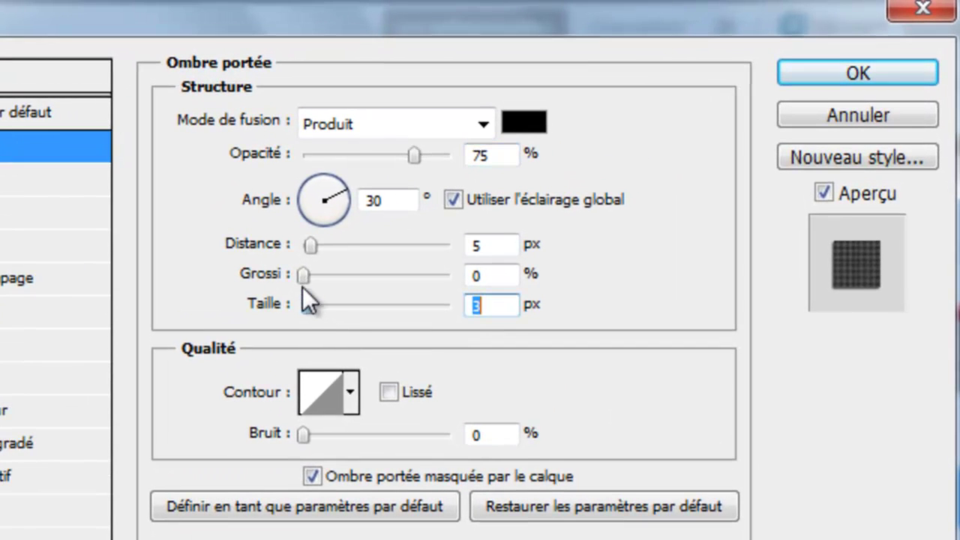
left_click_drag(302, 287, 402, 278)
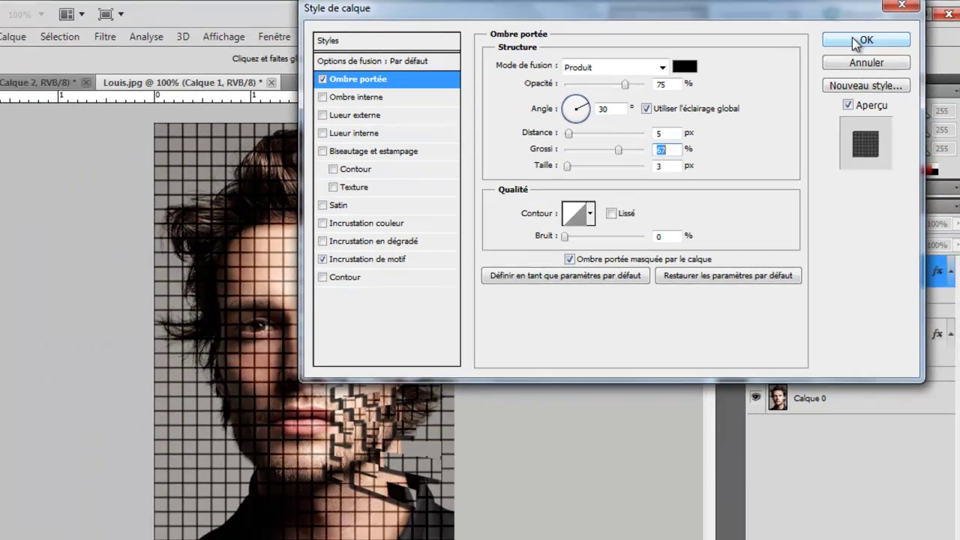
left_click(831, 71)
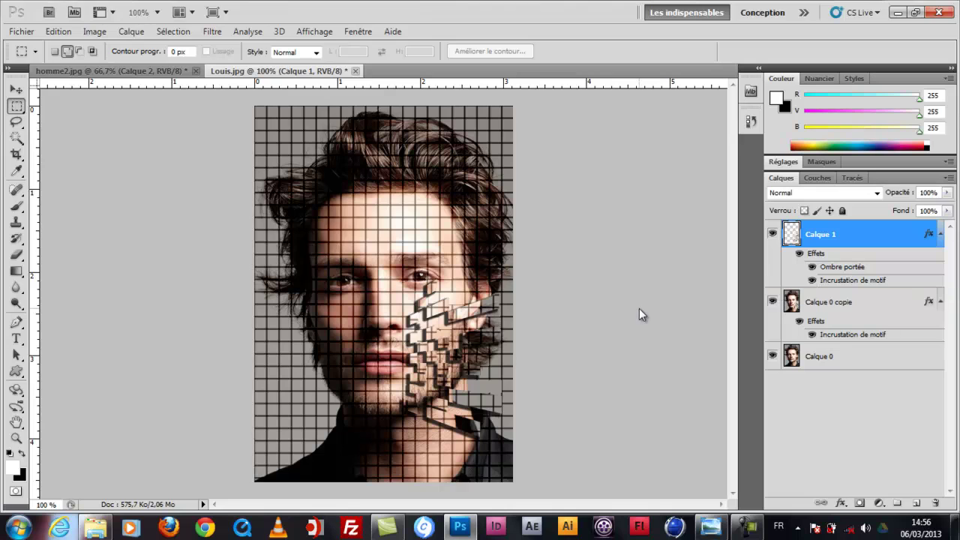
- Apply a Perspective transform to the cut-out squares, stretching their outer edge and shrinking the edge beside the nose and mouth
key("ctrl+t")
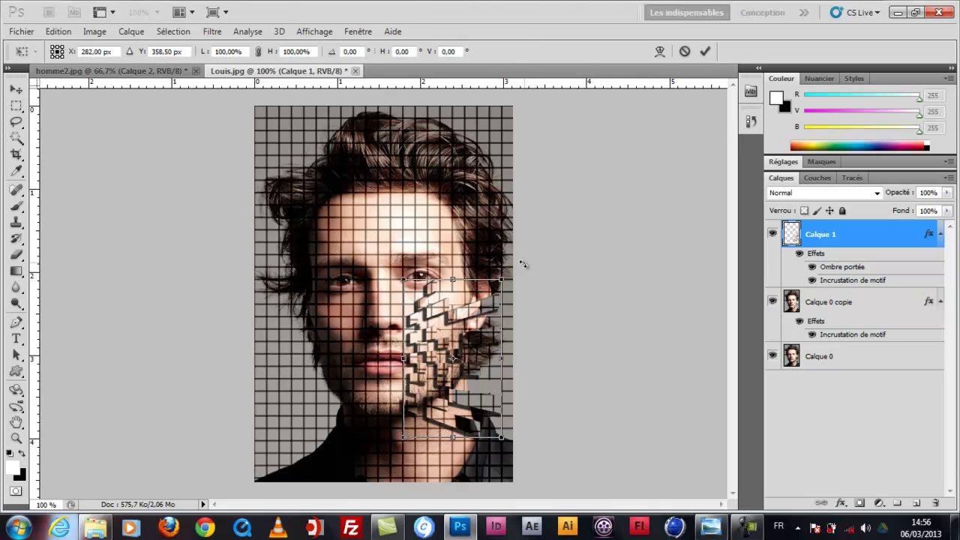
right_click(444, 342)
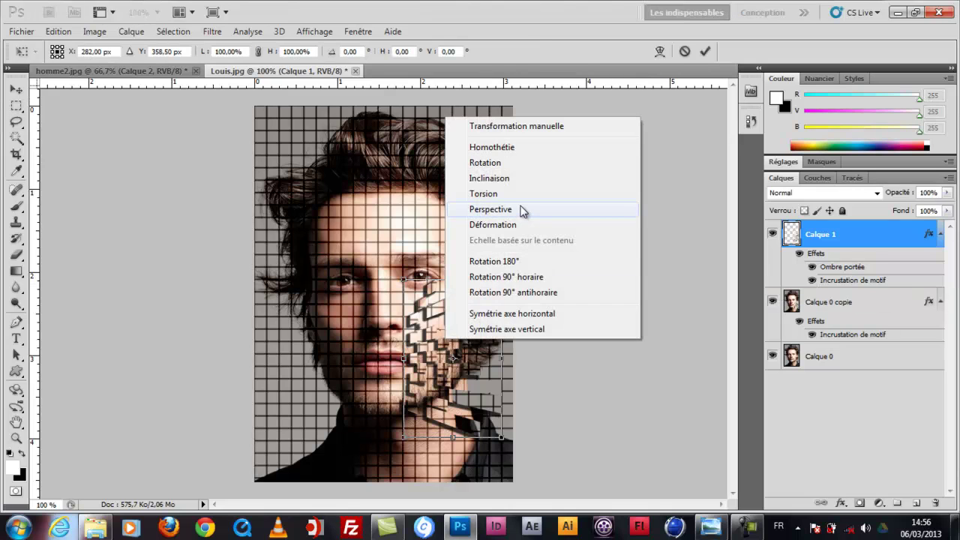
left_click(492, 210)
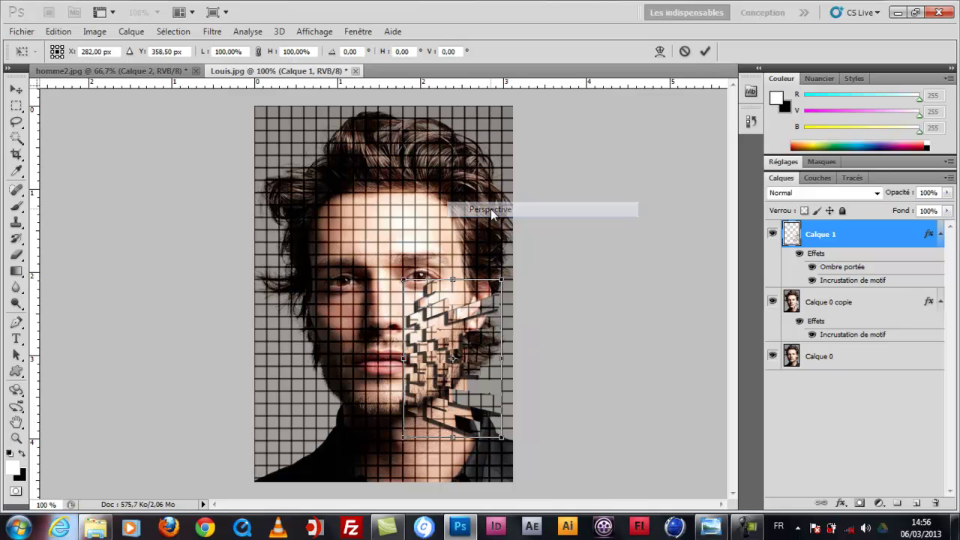
left_click_drag(502, 283, 495, 250)
left_click_drag(404, 280, 406, 304)
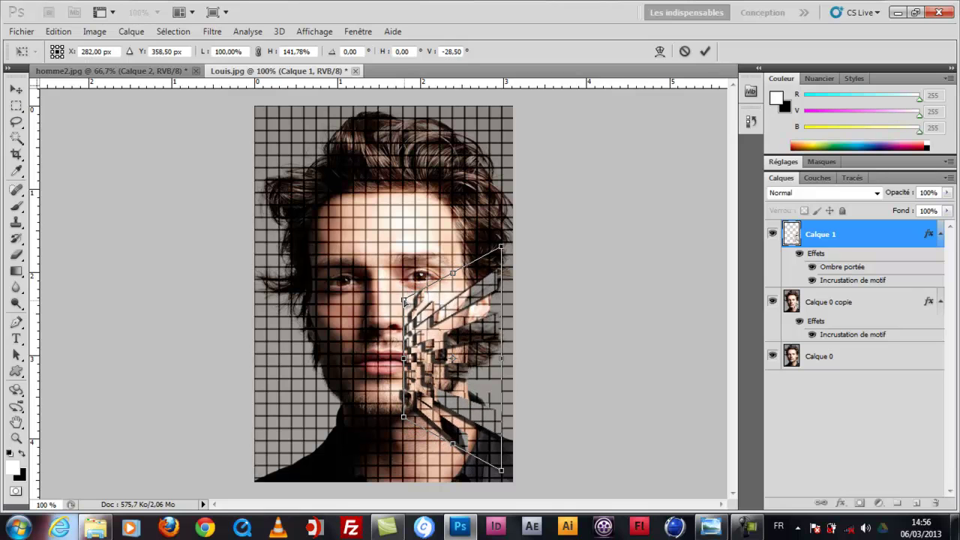
key("Return")
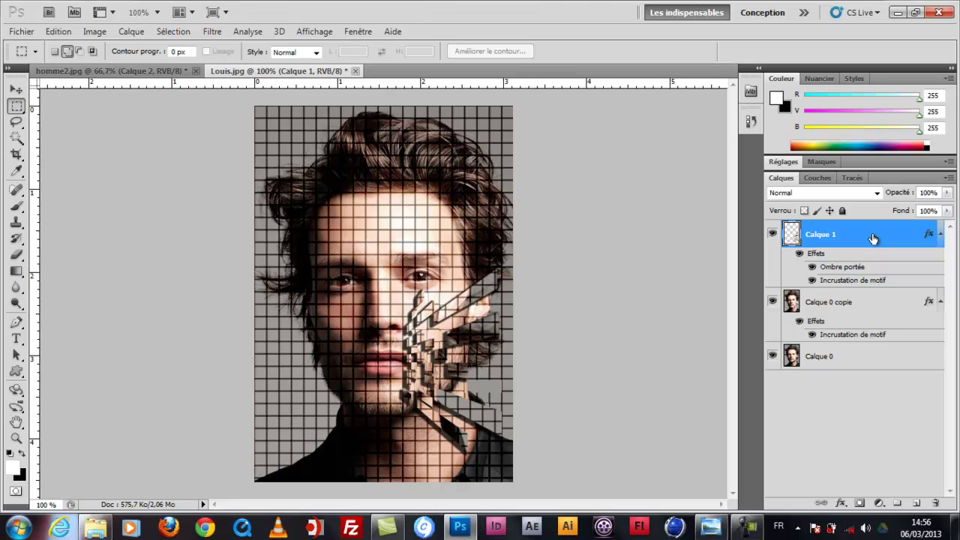
- Hide the grid pattern overlay effect on both Calque 1 and Calque 0 copie
left_click(773, 357)
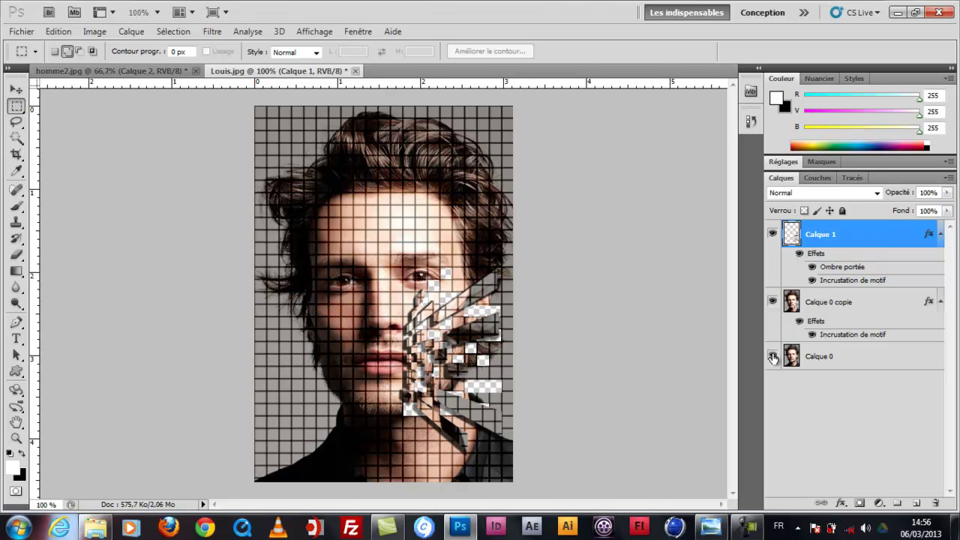
left_click(772, 357)
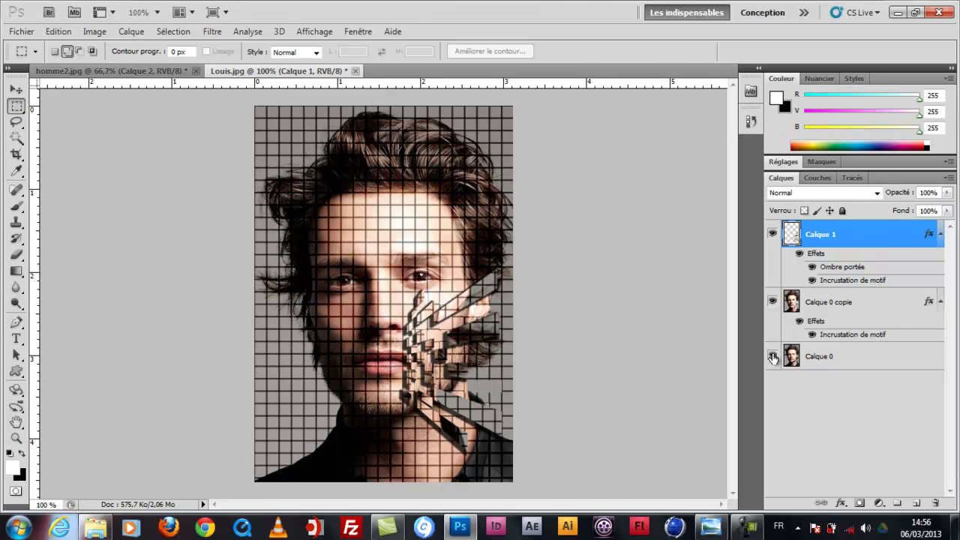
left_click(811, 280)
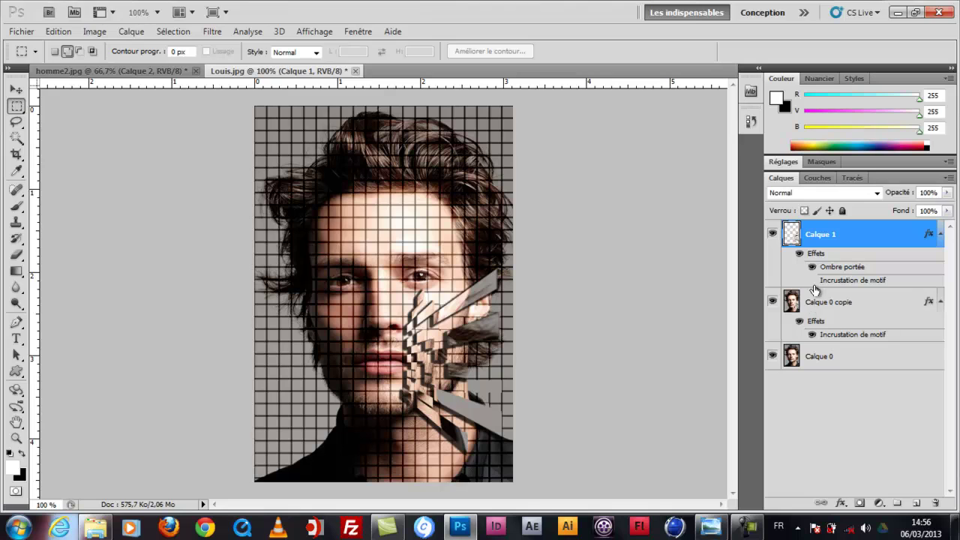
left_click(813, 336)
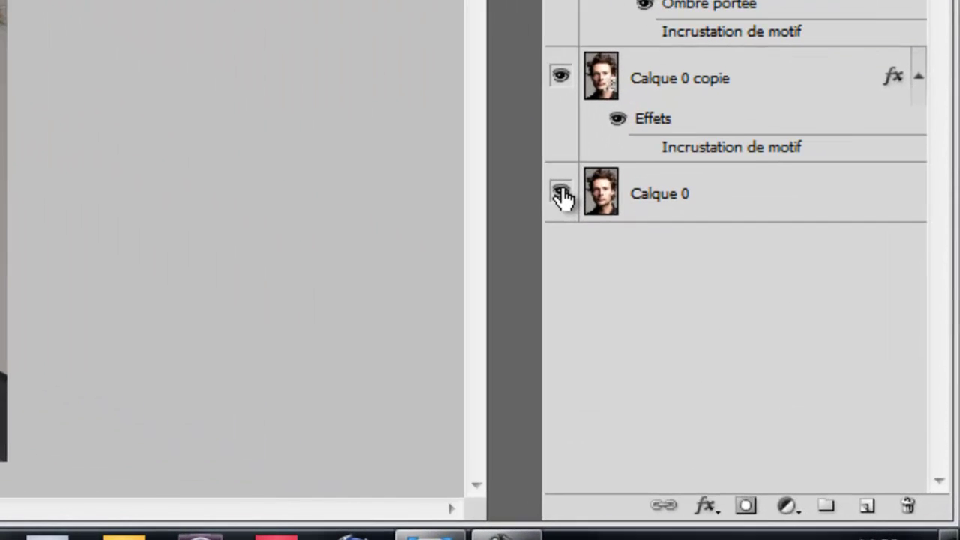
- Hide the original portrait layer Calque 0 and make it the active layer
left_click(773, 356)
left_click(561, 193)
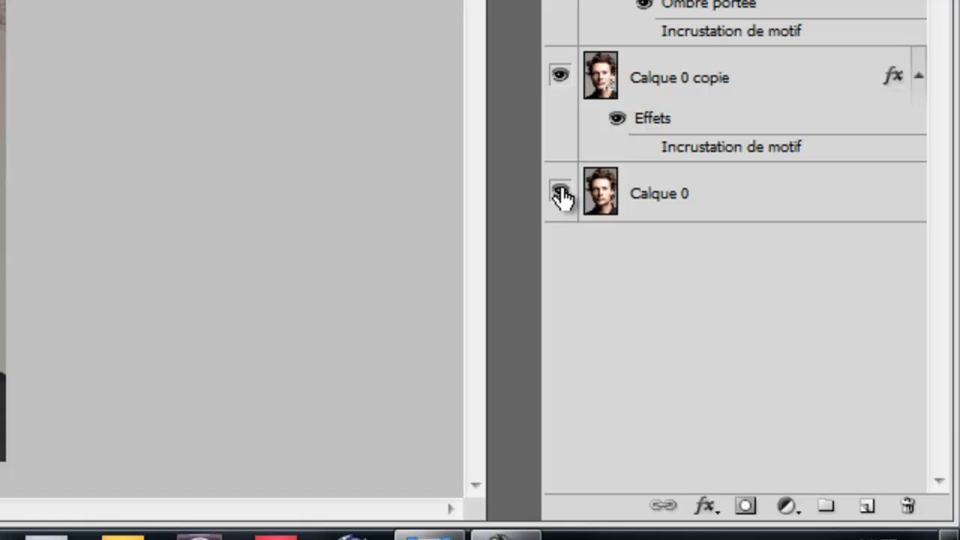
left_click(560, 193)
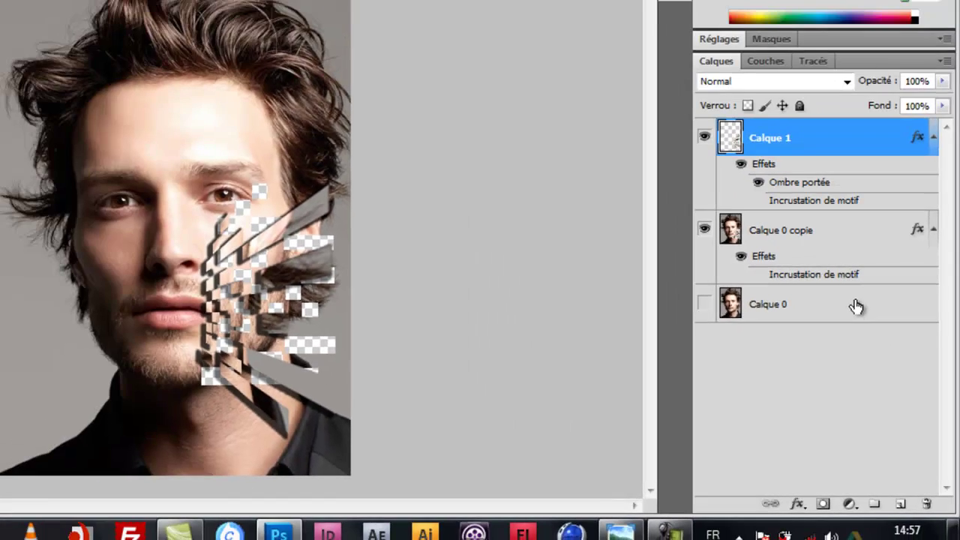
left_click(794, 195)
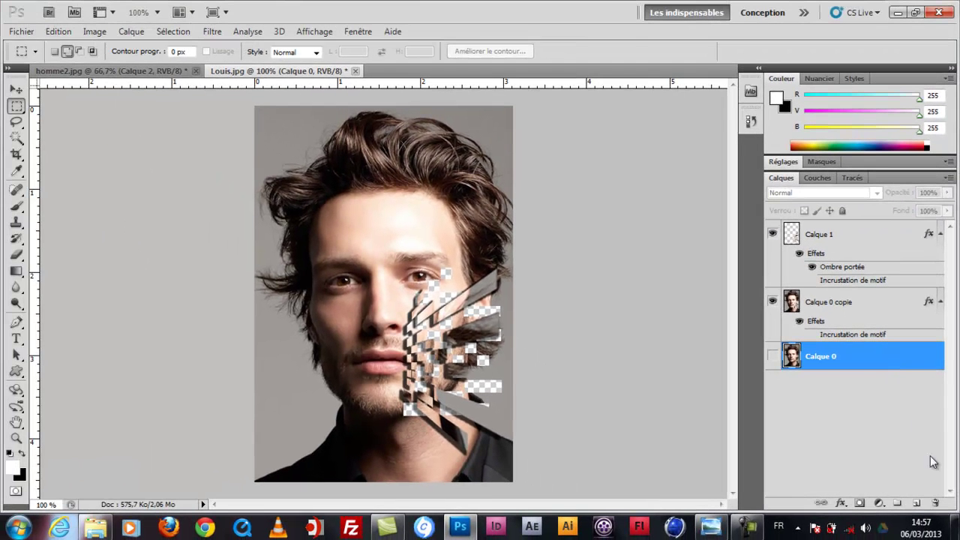
- Add a new layer above Calque 0 and fill it with a dark blue-grey linear gradient running from top to bottom
left_click(916, 501)
left_click(16, 270)
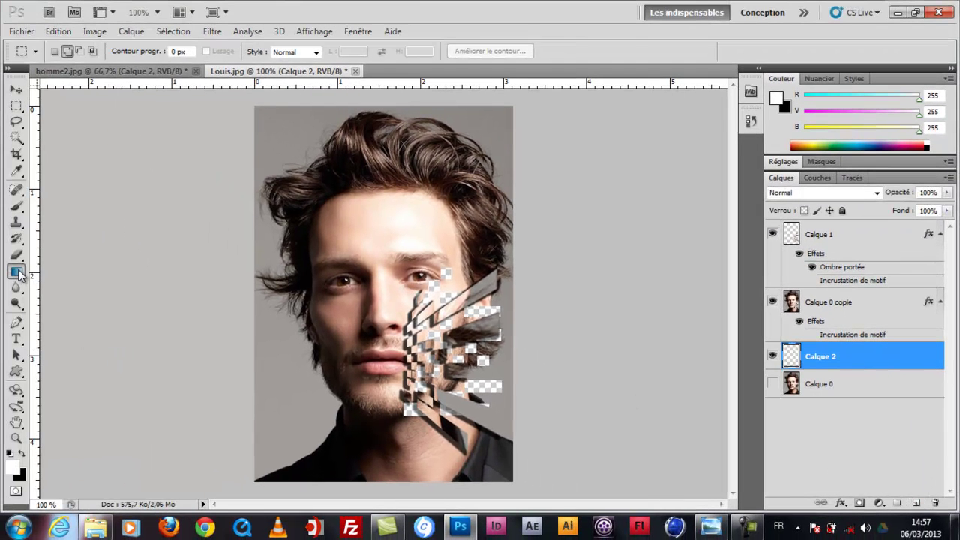
left_click(105, 51)
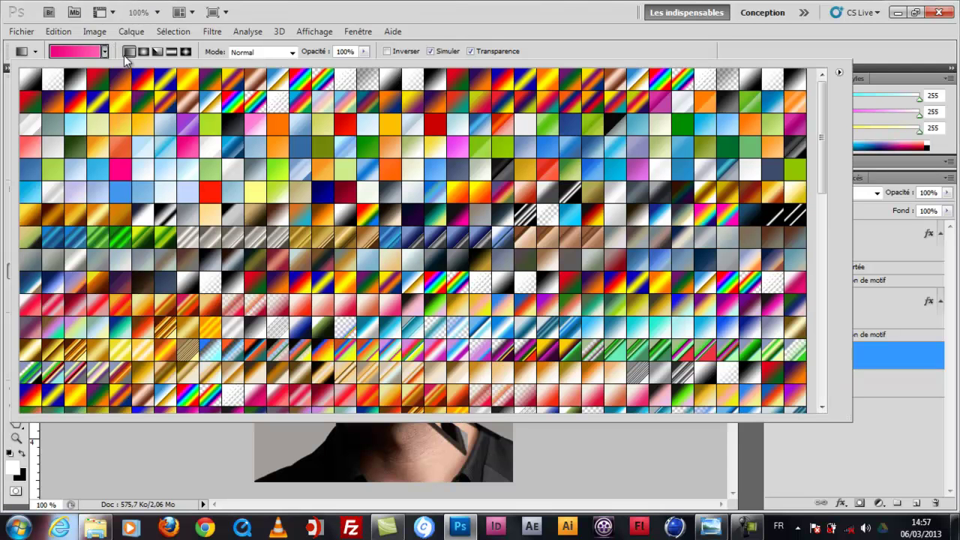
double_click(634, 195)
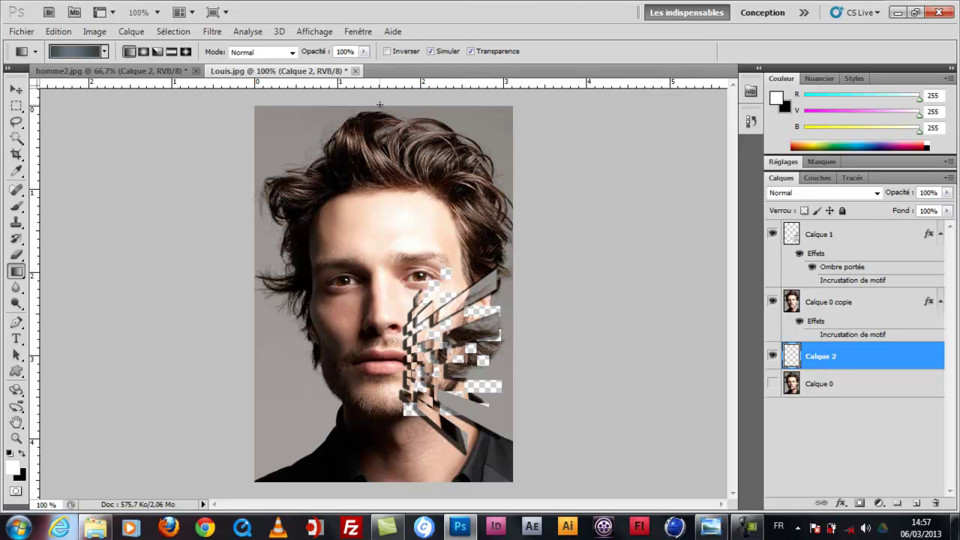
left_click_drag(379, 106, 381, 507)
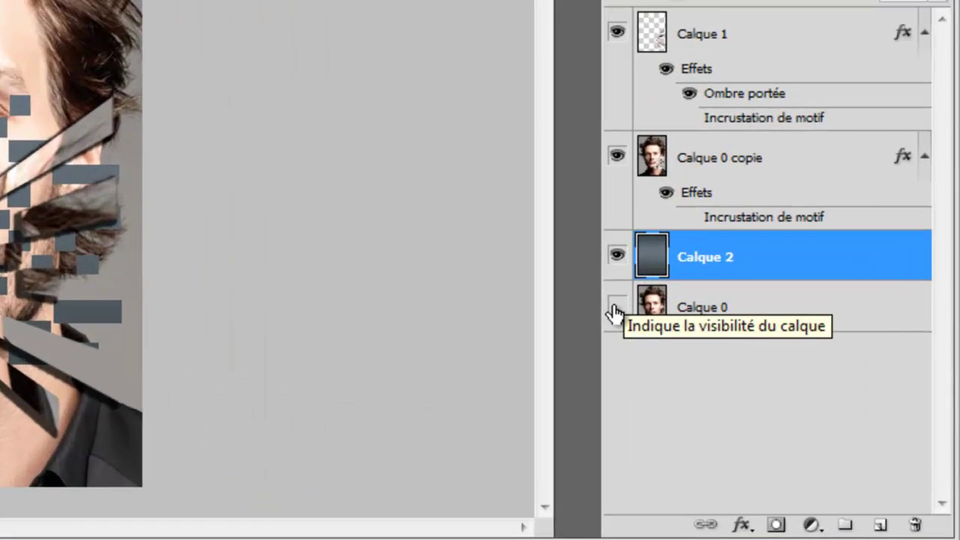
- Make Calque 0 visible again and move the gradient layer Calque 2 beneath it
left_click(773, 383)
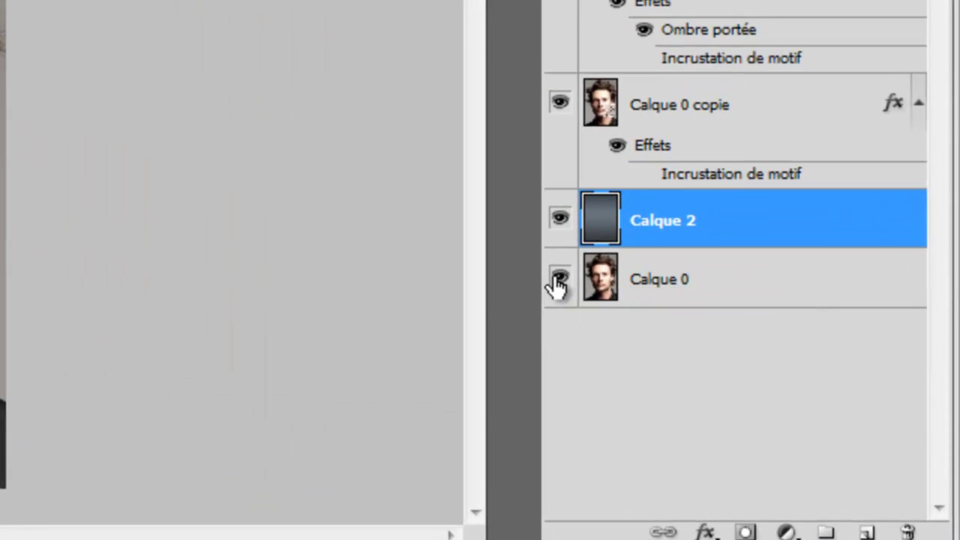
left_click_drag(665, 238, 639, 342)
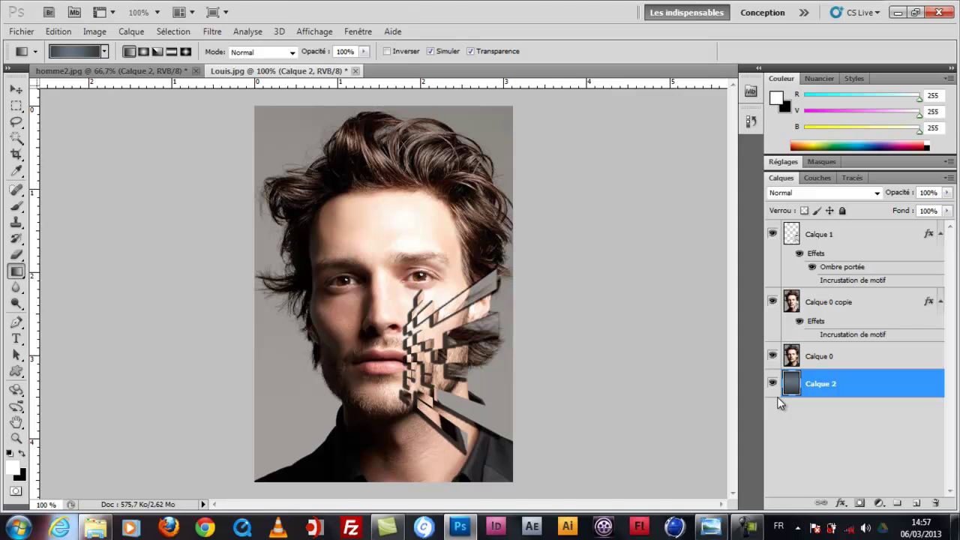
- Try a Gaussian Blur on Calque 1, testing radii of 1.3 and 0.2 pixels
left_click(850, 238)
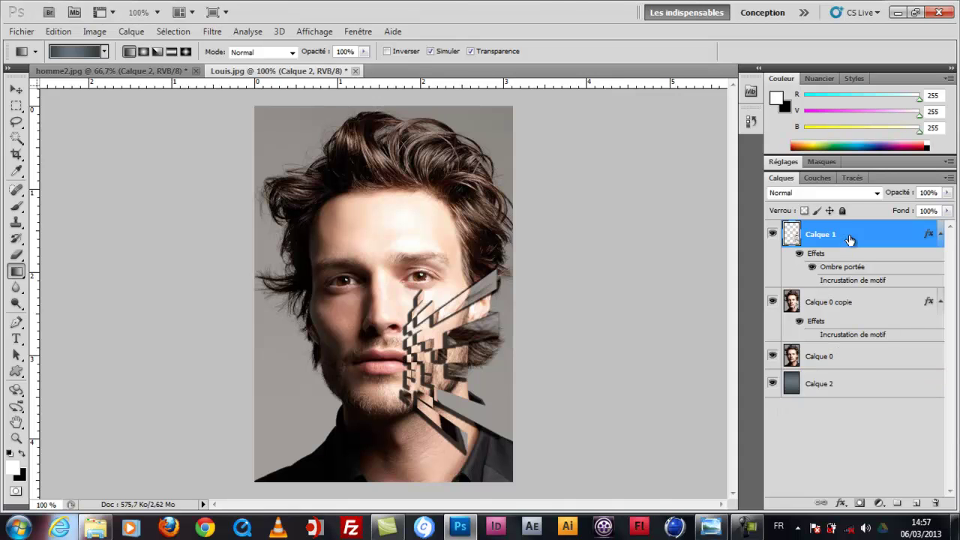
left_click(208, 32)
mouse_move(360, 160)
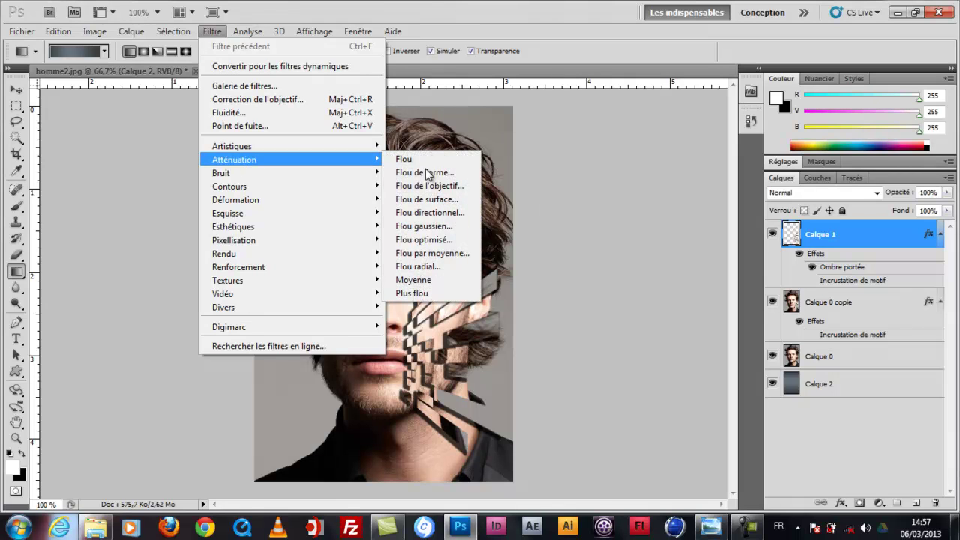
left_click(424, 225)
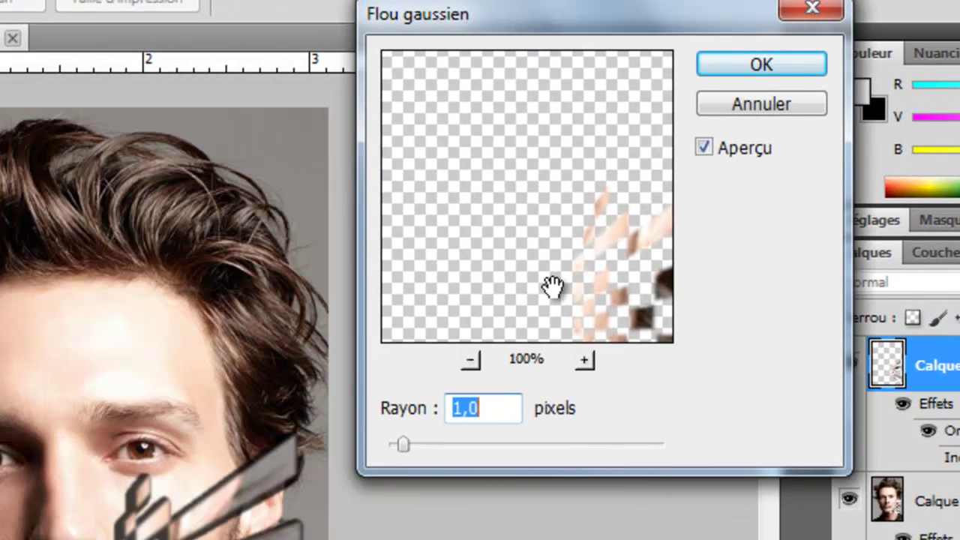
mouse_move(409, 447)
left_mouse_down()
mouse_move(516, 458)
mouse_move(421, 441)
left_mouse_up()
key("Down")
key("Down")
key("Down")
key("Down")
key("Down")
key("Down")
key("Down")
key("Down")
key("Down")
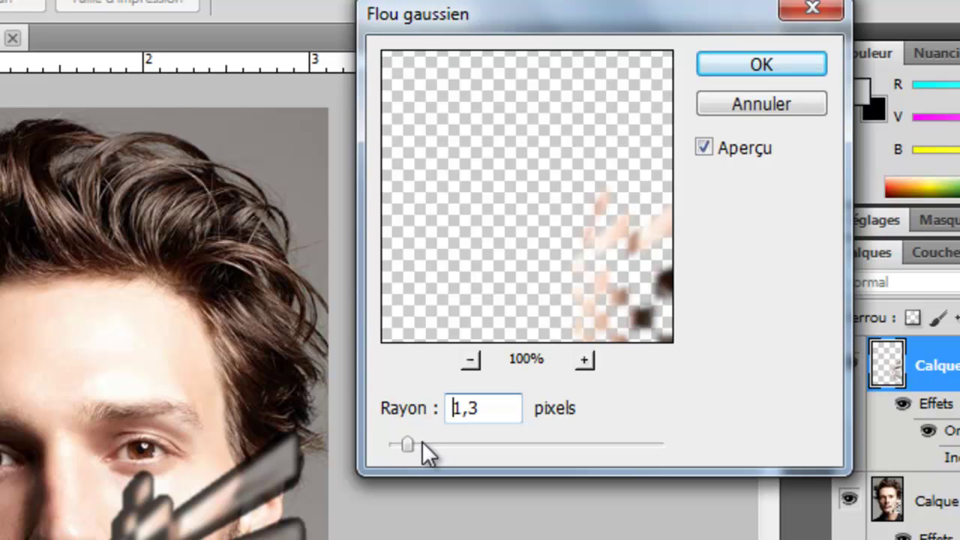
key("Down")
key("Down")
key("Down")
key("Down")
key("Down")
key("Down")
key("Down")
key("Down")
key("Down")
key("Down")
key("Down")
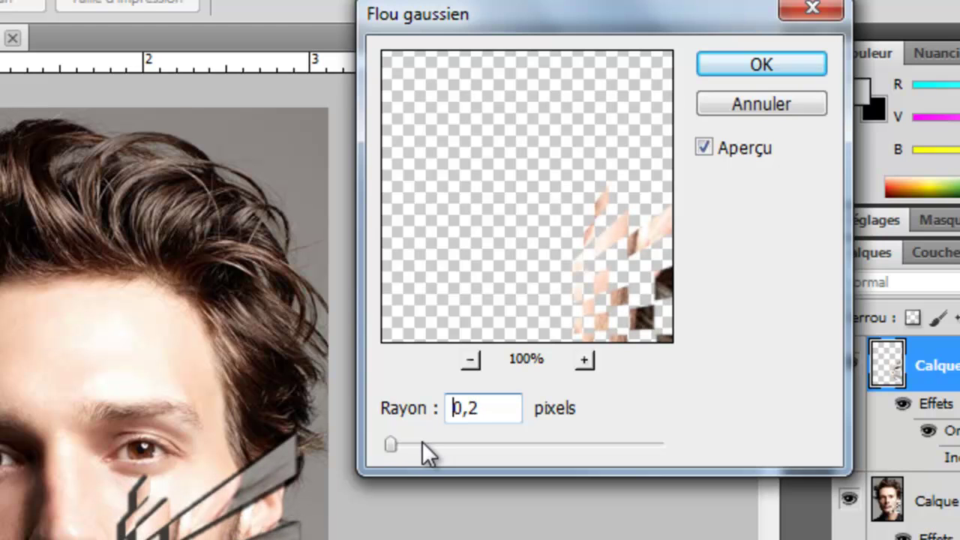
key("ctrl+a")
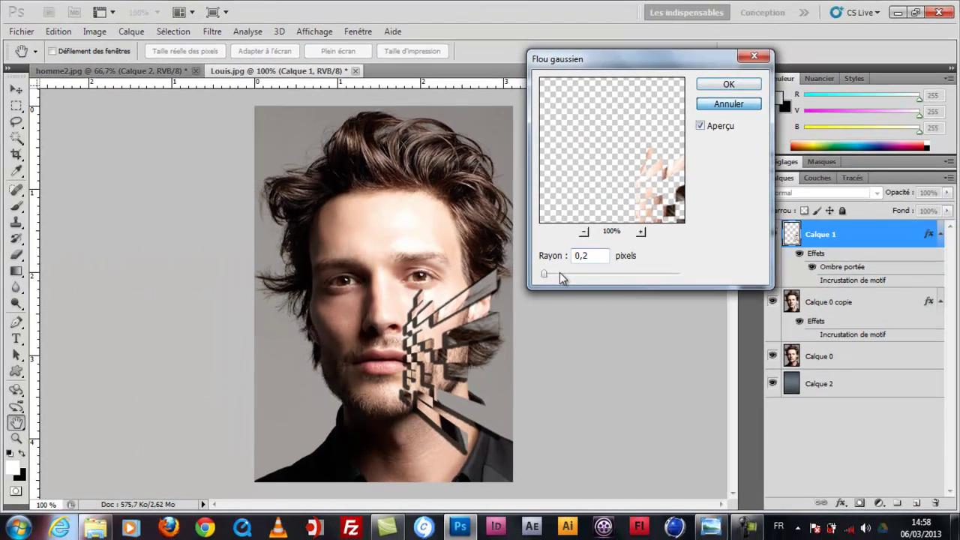
key("Return")
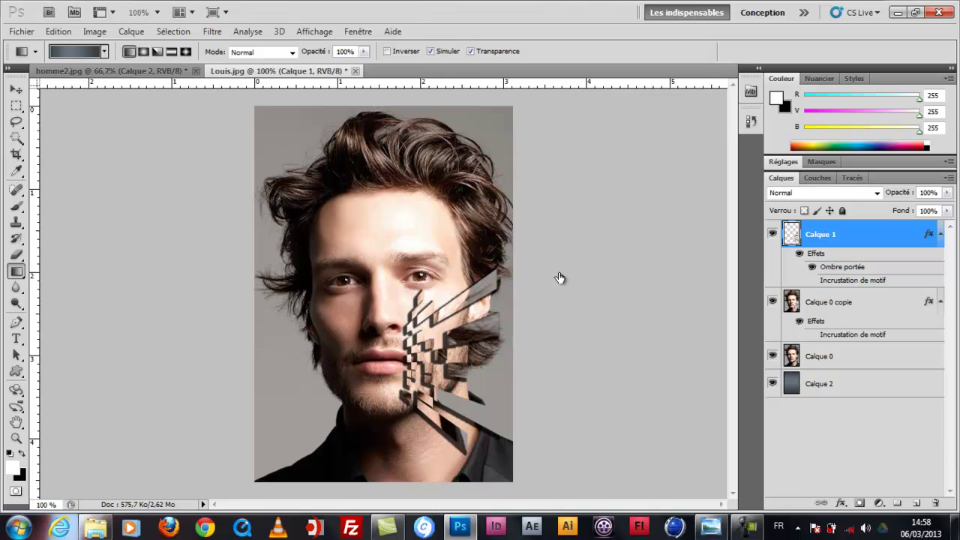
- Add a new layer above Calque 1 and fill it with a red-yellow-green-blue linear gradient from top to bottom
key("ctrl+shift+alt+n")
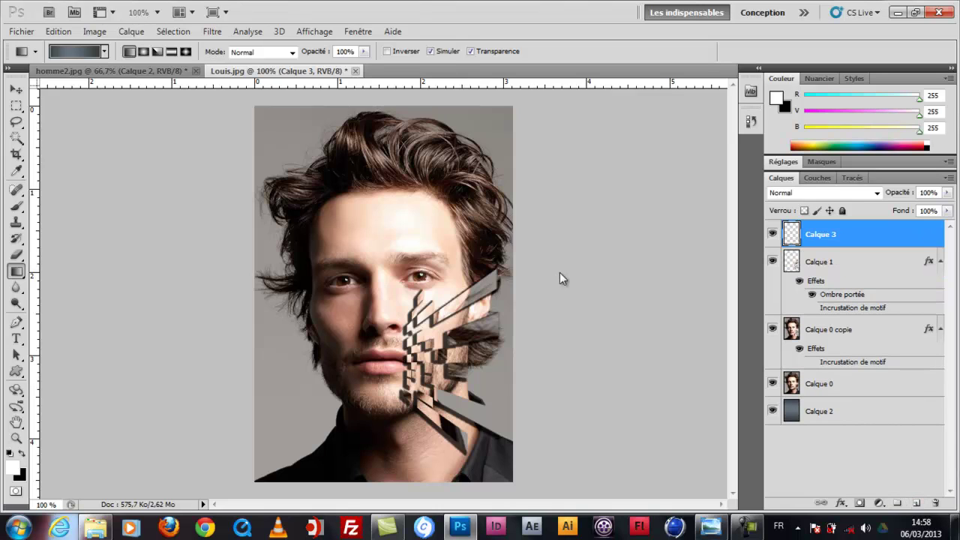
right_click(560, 273)
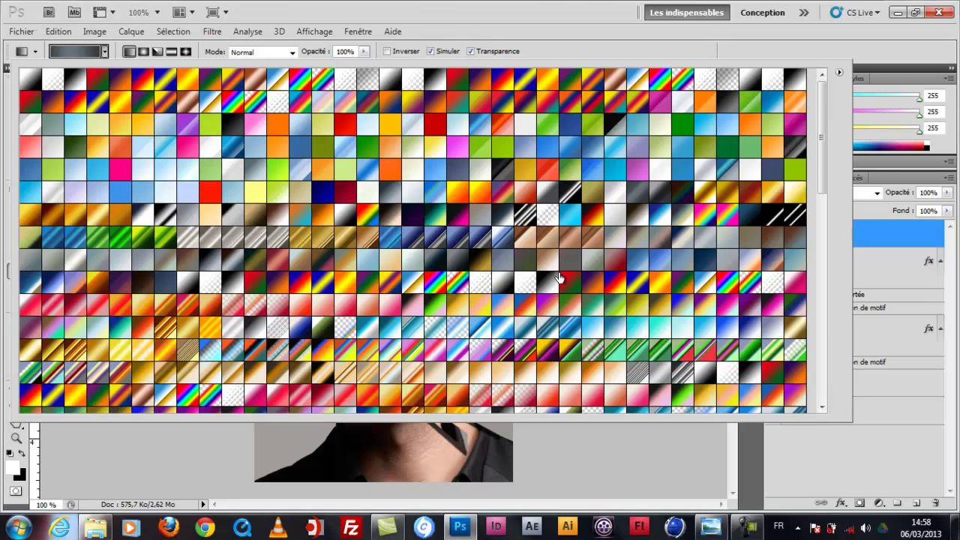
left_click(558, 277)
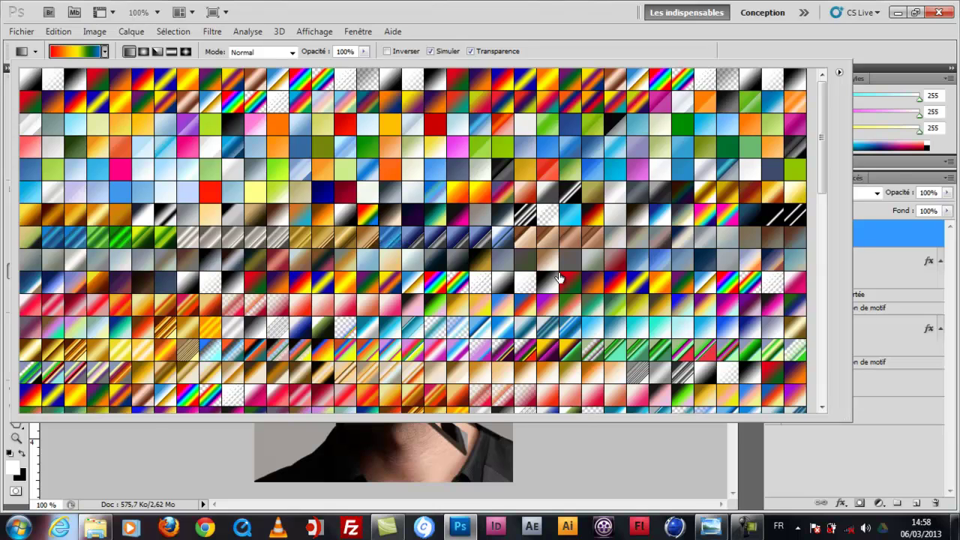
key("Return")
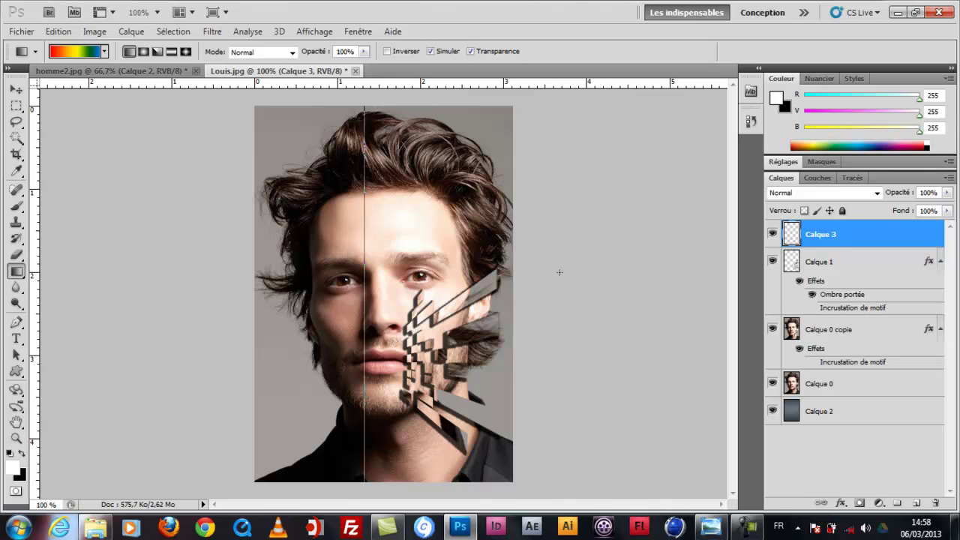
left_click_drag(563, 278, 560, 272)
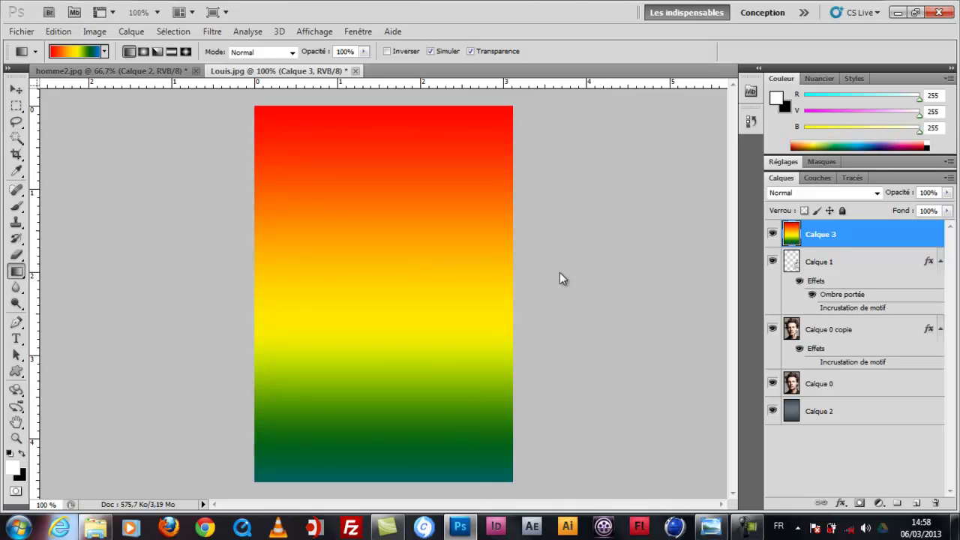
- Set the blending mode of the rainbow gradient layer Calque 3 to Densité couleur -
key("alt+Down")
key("Down")
key("Return")
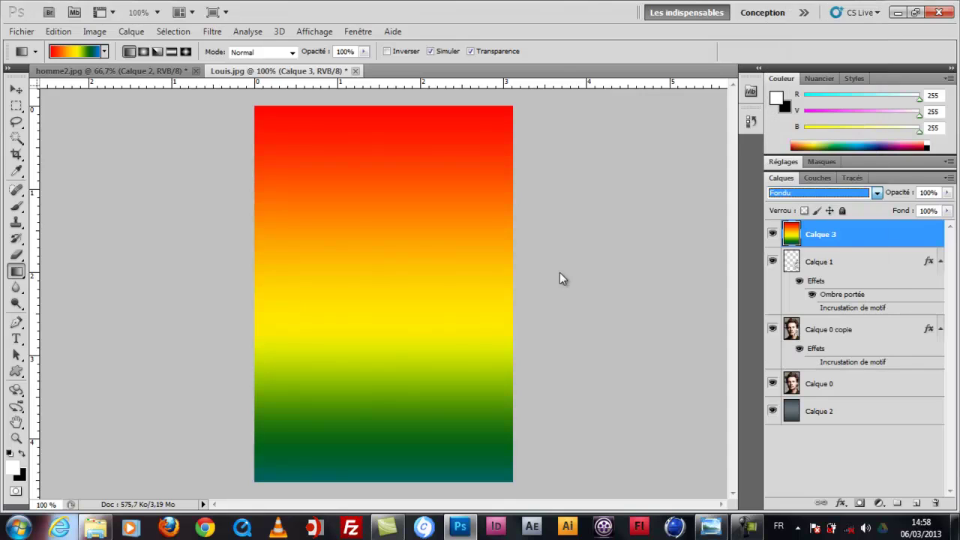
key("Down")
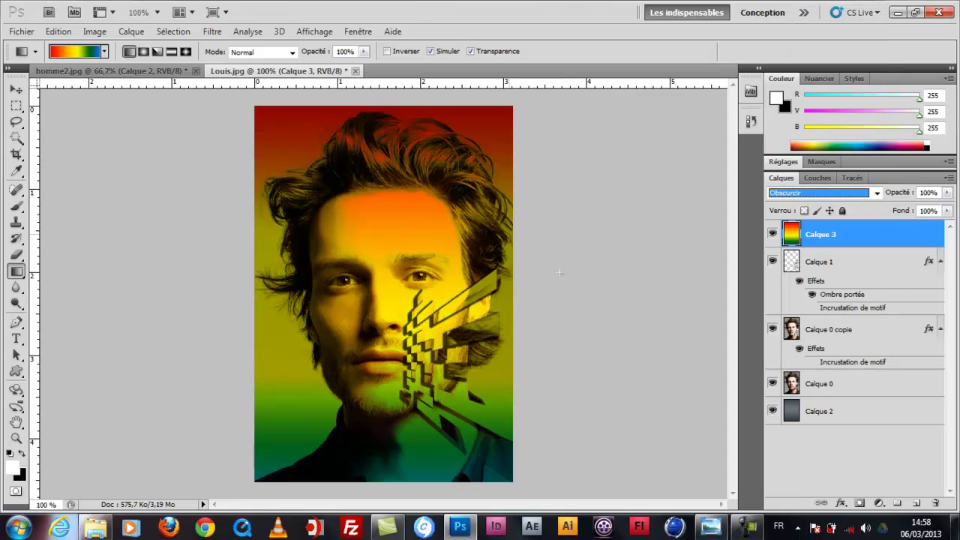
key("Down")
key("Down")
key("Down")
key("Down")
key("Down")
key("Down")
key("Down")
key("Down")
key("Down")
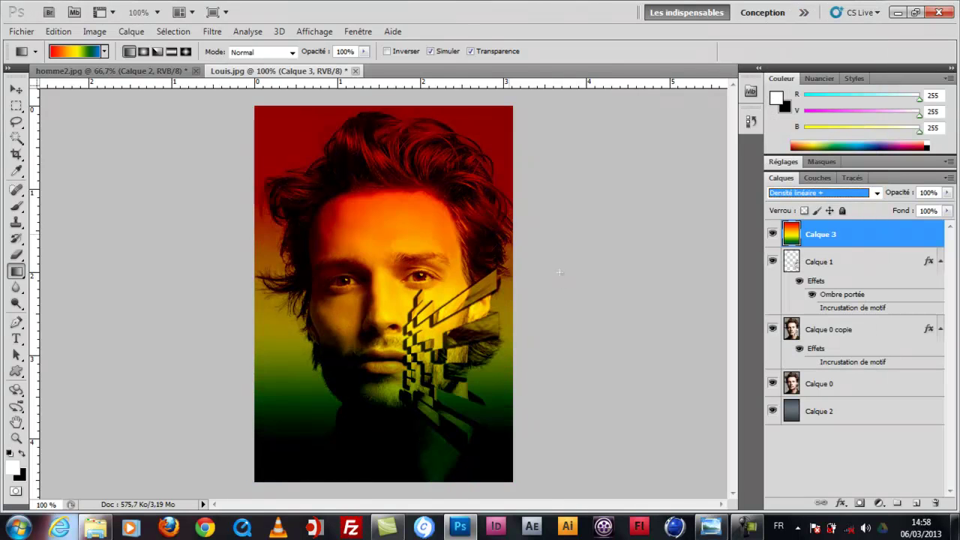
key("Down")
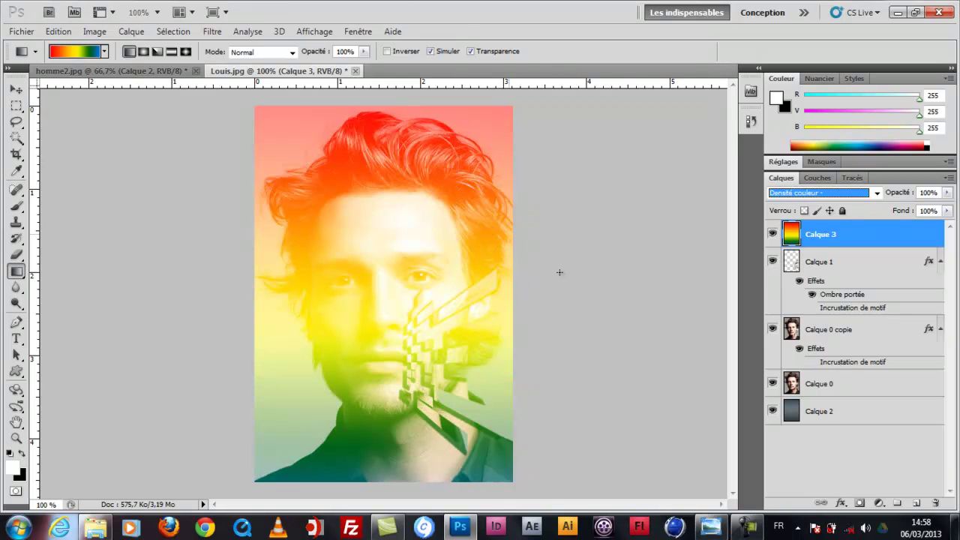
key("Down")
key("Up")
key("Down")
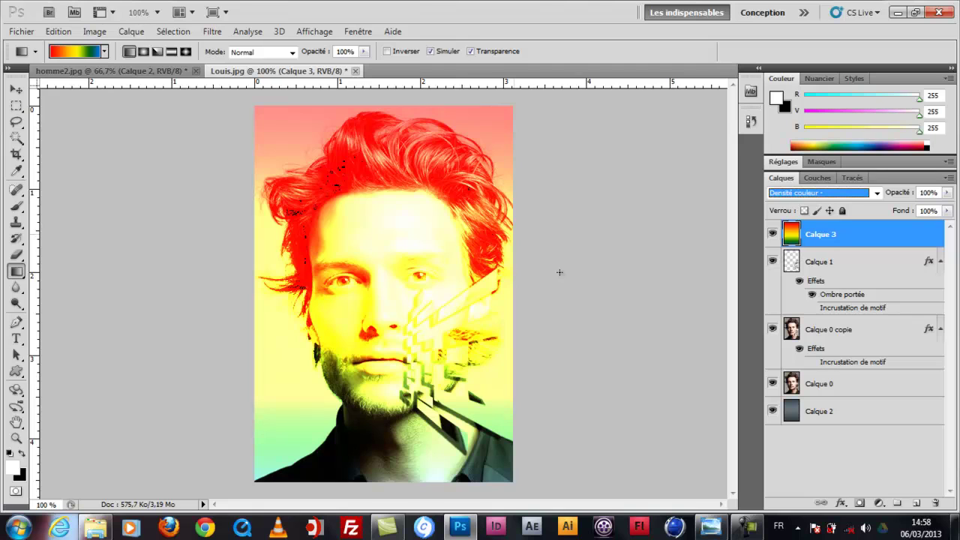
- Reduce the opacity of the rainbow gradient layer Calque 3 to 44%
key("8")
key("6")
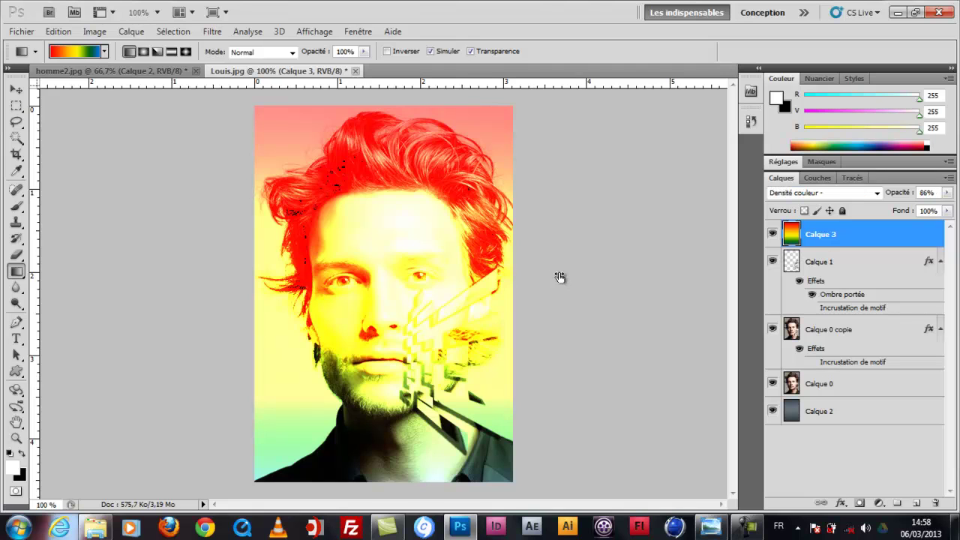
key("5")
key("3")
key("4")
key("4")
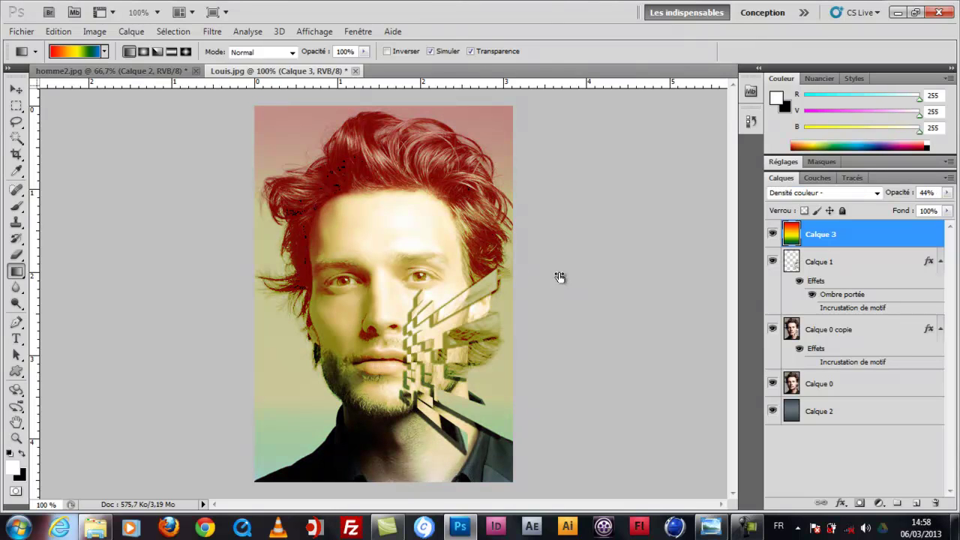